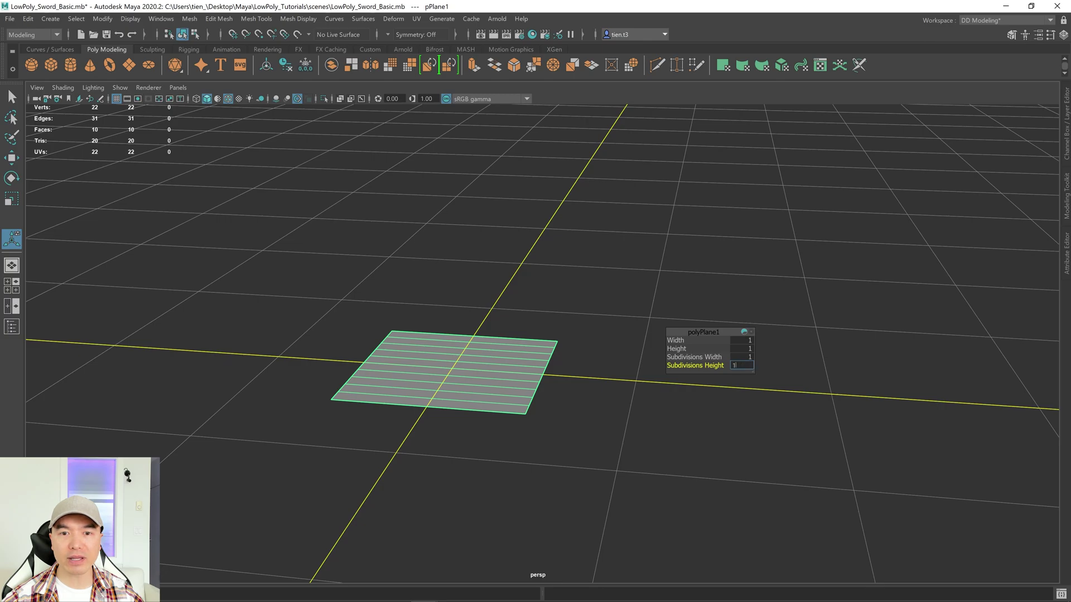
Set the new plane's height subdivisions to 1 so it is a single face.
key(Return)
alt+drag(571, 339, 531, 329)
key(w)
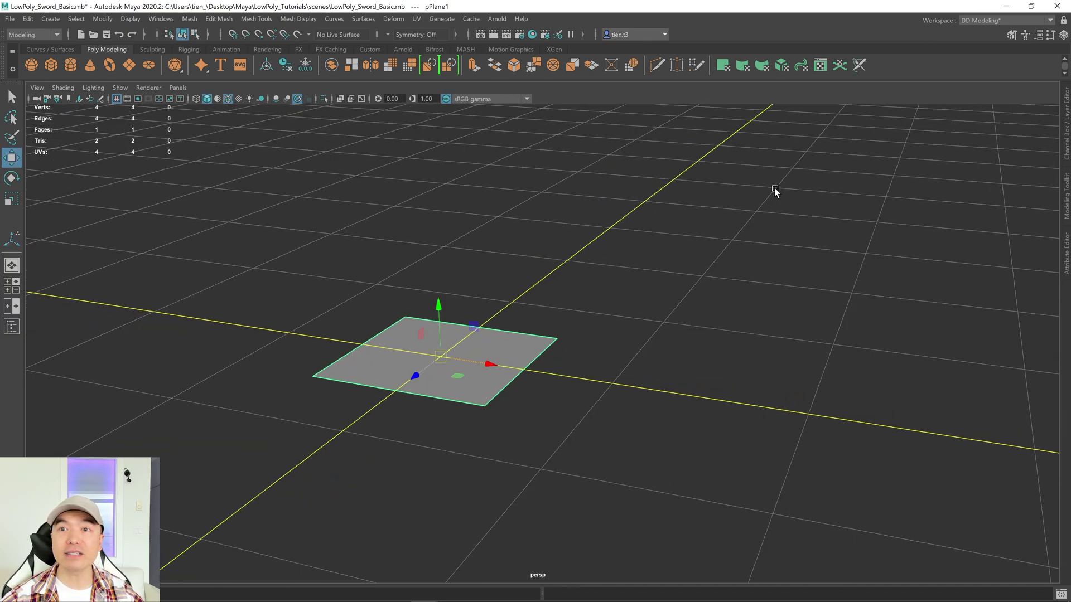
Stand the plane upright by setting its Rotate X to 90.
click(1067, 130)
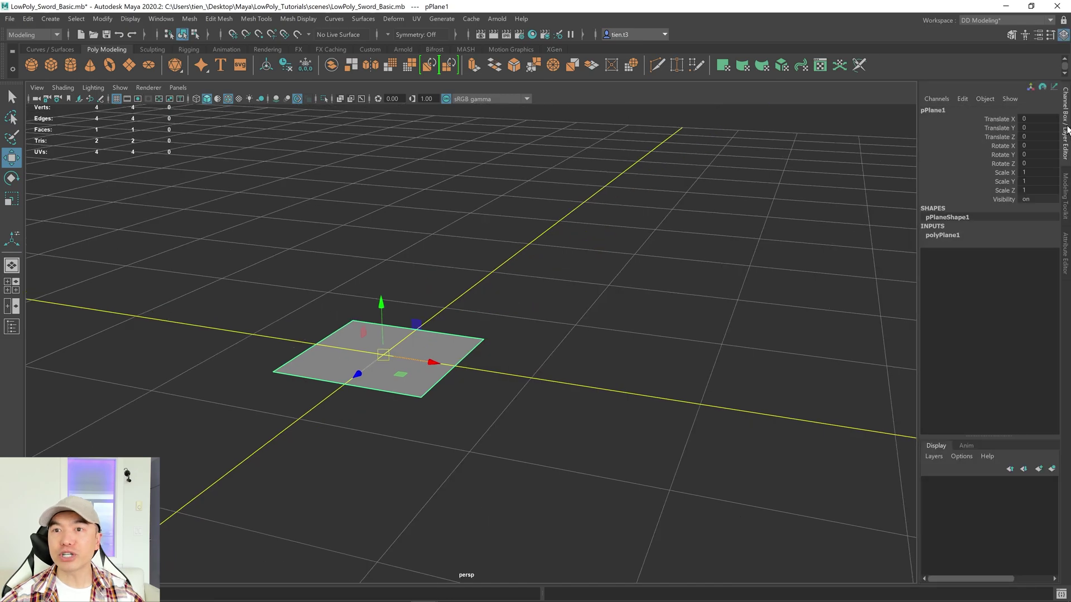
double_click(1031, 146)
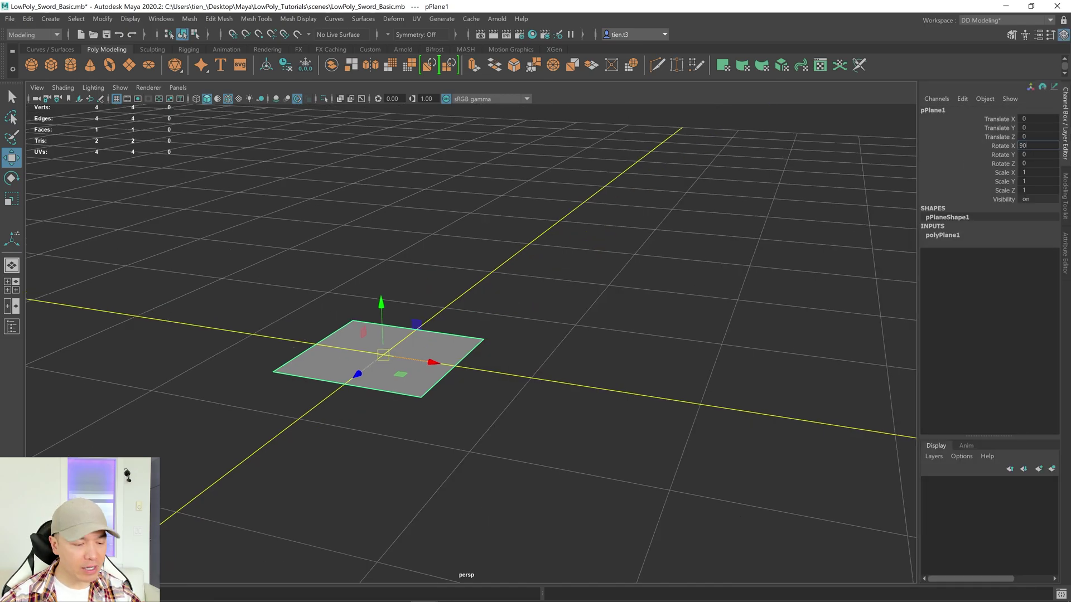
key(Return)
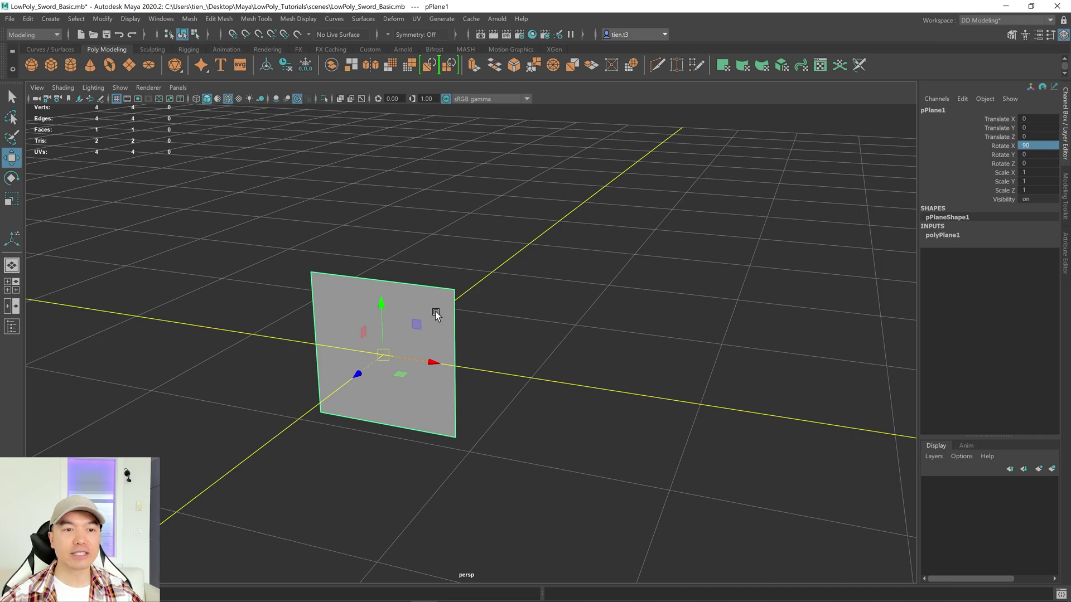
alt+middle_drag(473, 340, 534, 296)
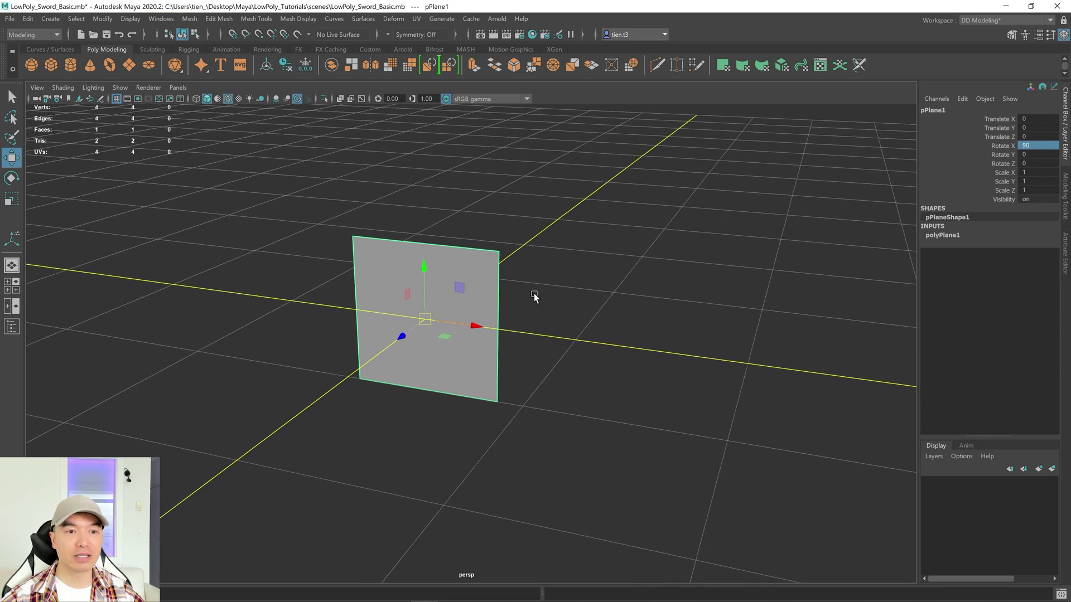
mouse_move(505, 350)
alt+mouse_down()
mouse_move(535, 350)
mouse_move(507, 348)
alt+mouse_up()
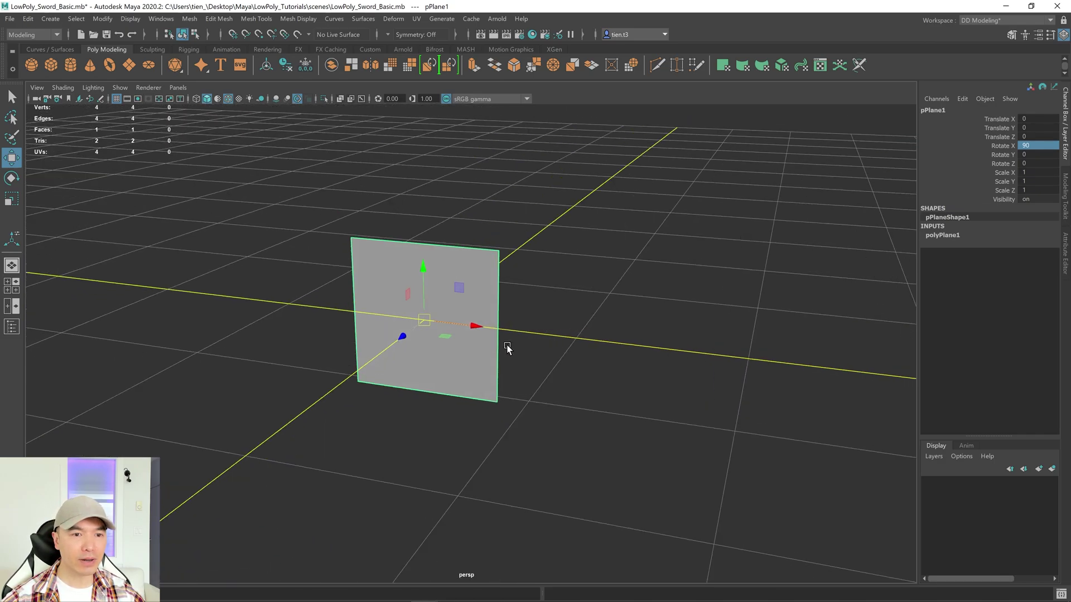
Maximize the front view and show the Modeling Toolkit.
key(space)
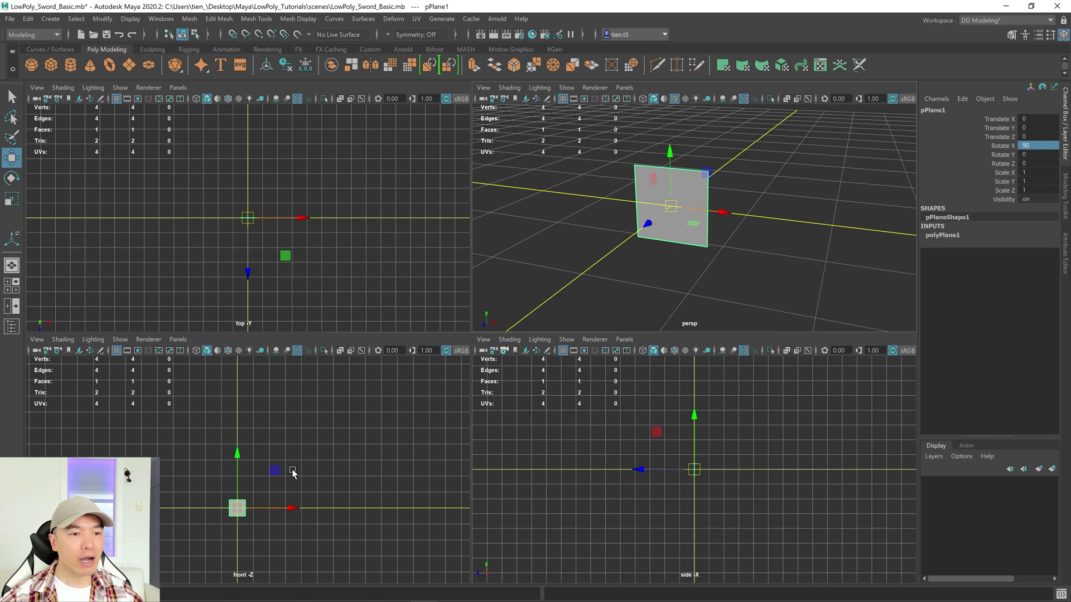
key(space)
scroll(413, 407, up, 2)
alt+middle_drag(413, 407, 344, 337)
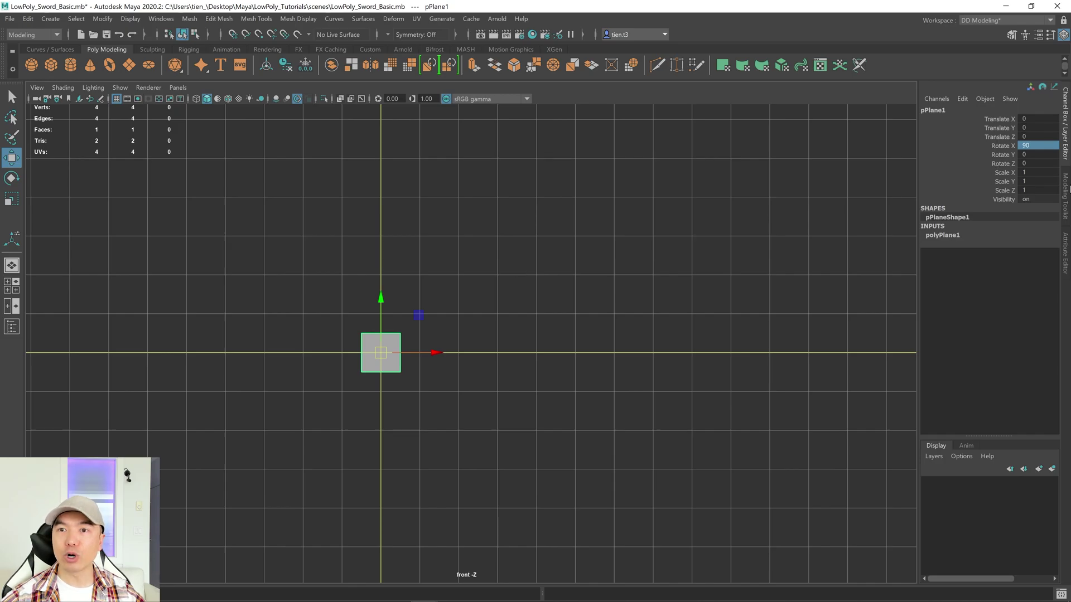
click(1066, 198)
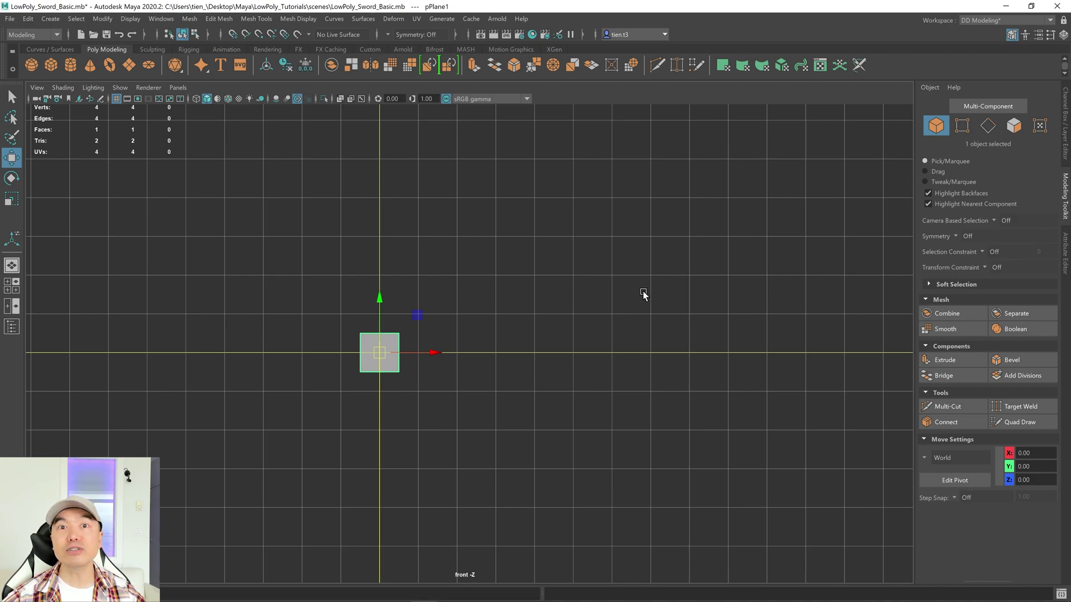
Move the plane's top edge straight up to about Y 4.88 to form a tall strip.
right_drag(640, 280, 639, 247)
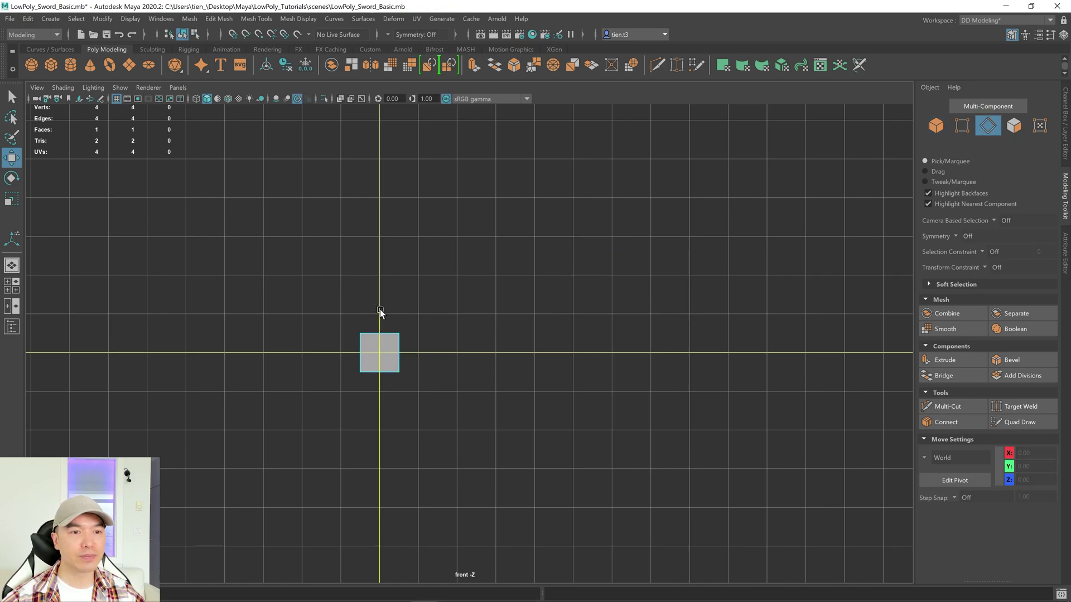
click(379, 337)
drag(379, 280, 381, 109)
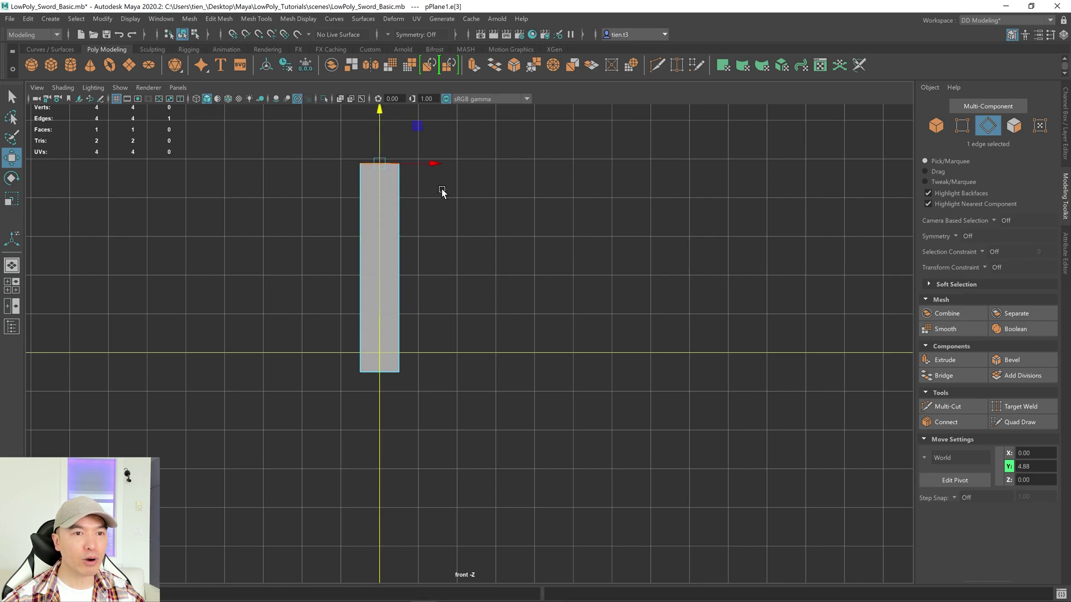
Extrude the strip's top edge upward twice, to about Y 5.40 and then about Y 5.82.
scroll(442, 192, up, 3)
scroll(454, 225, down, 3)
alt+middle_drag(561, 244, 526, 307)
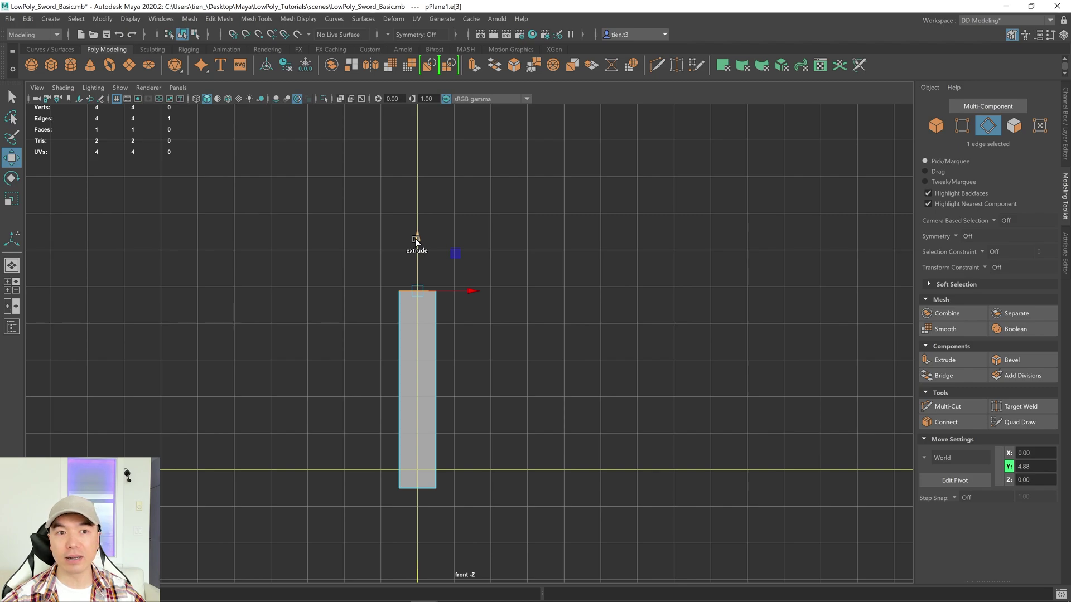
shift+drag(415, 239, 417, 221)
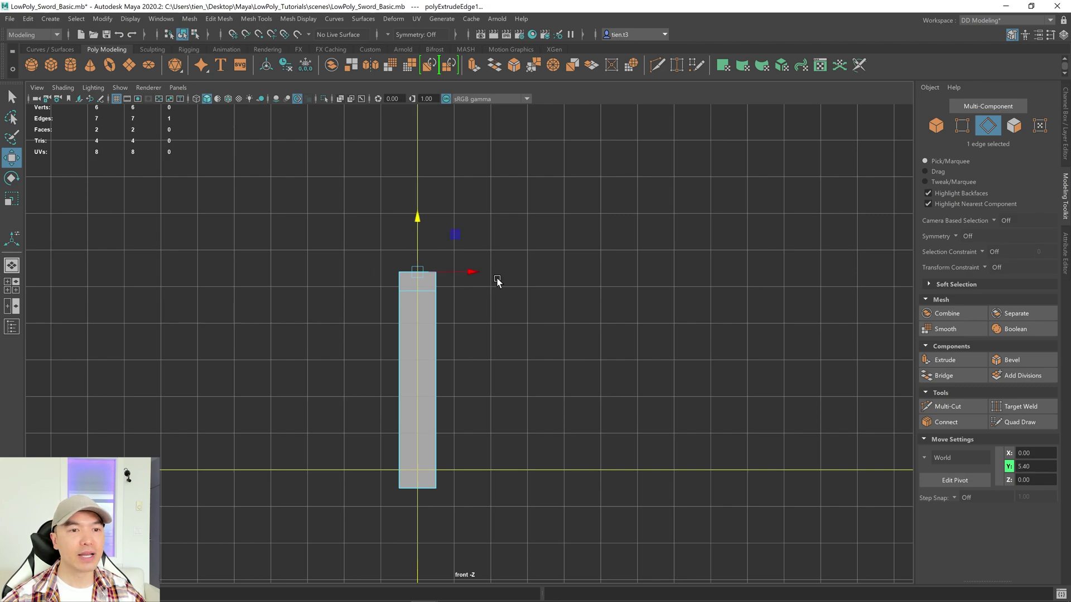
shift+drag(417, 222, 419, 203)
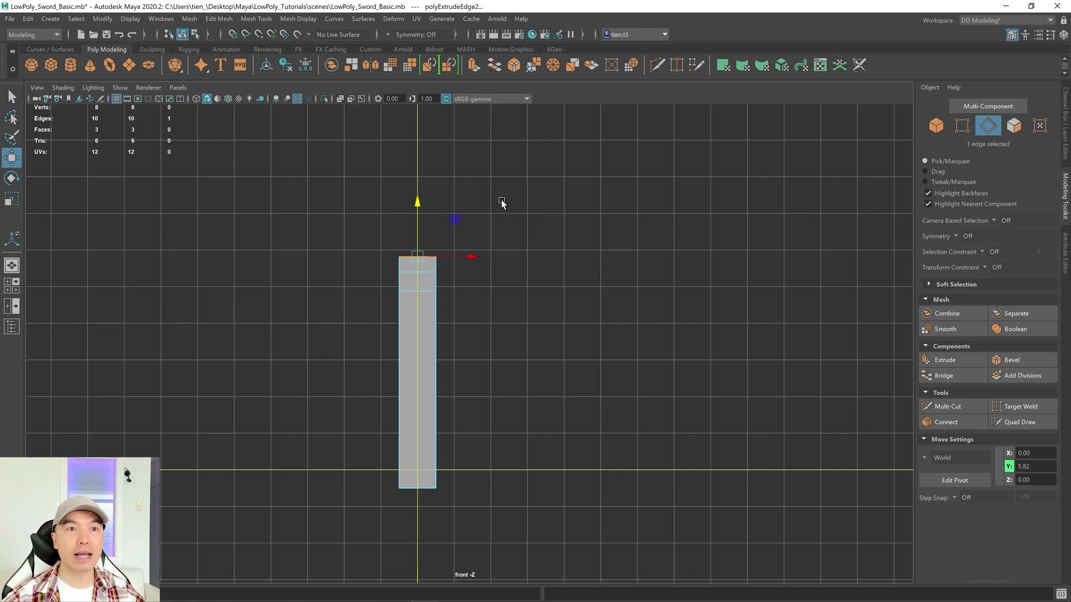
Collapse the topmost edge into a single vertex to form the blade's pointed tip.
click(219, 19)
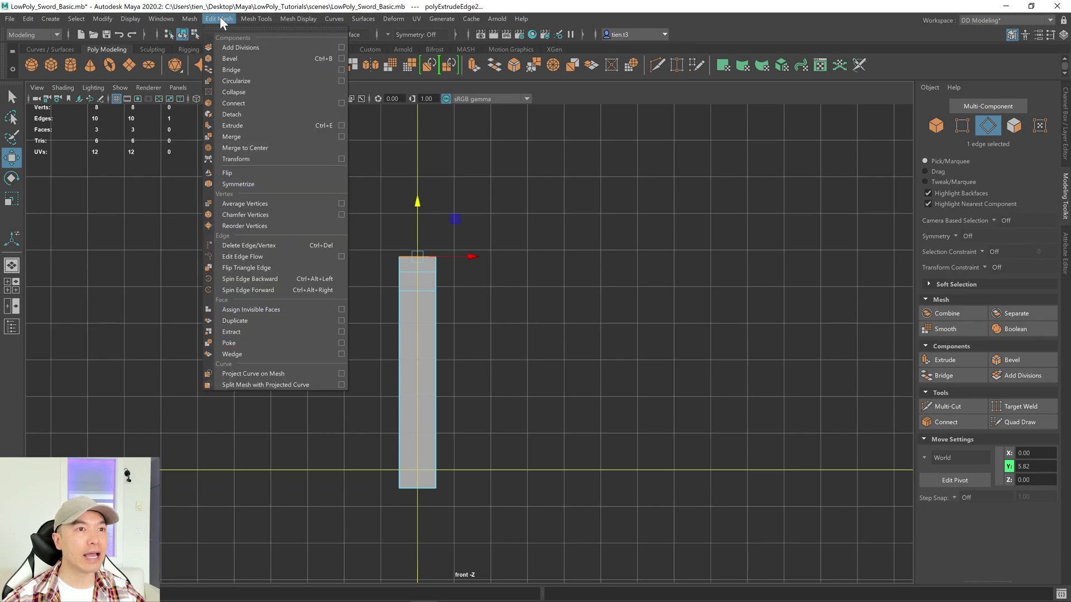
click(242, 91)
scroll(463, 262, up, 2)
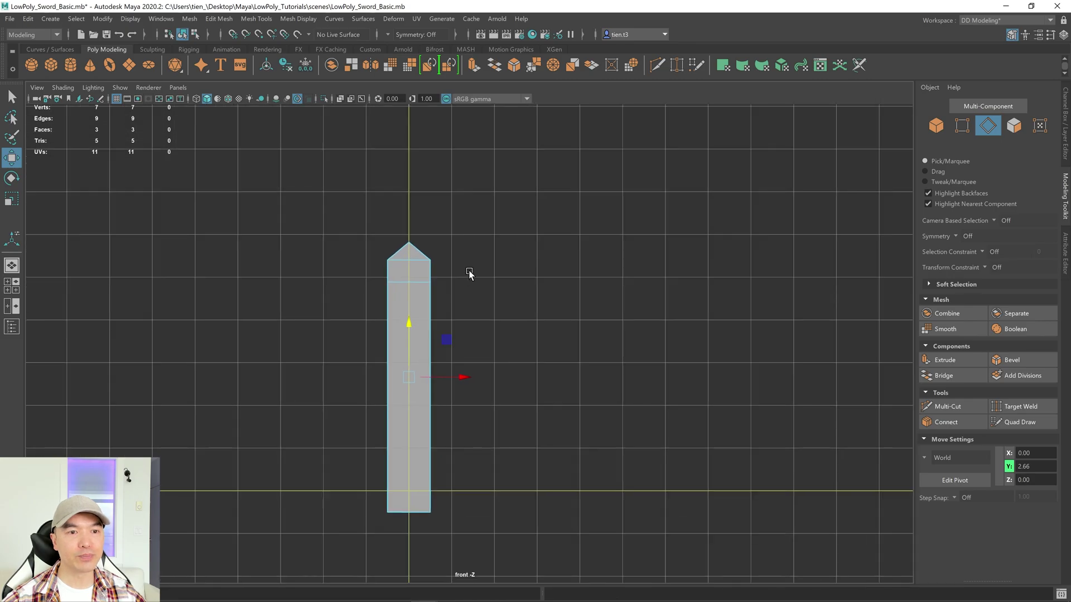
scroll(469, 273, up, 1)
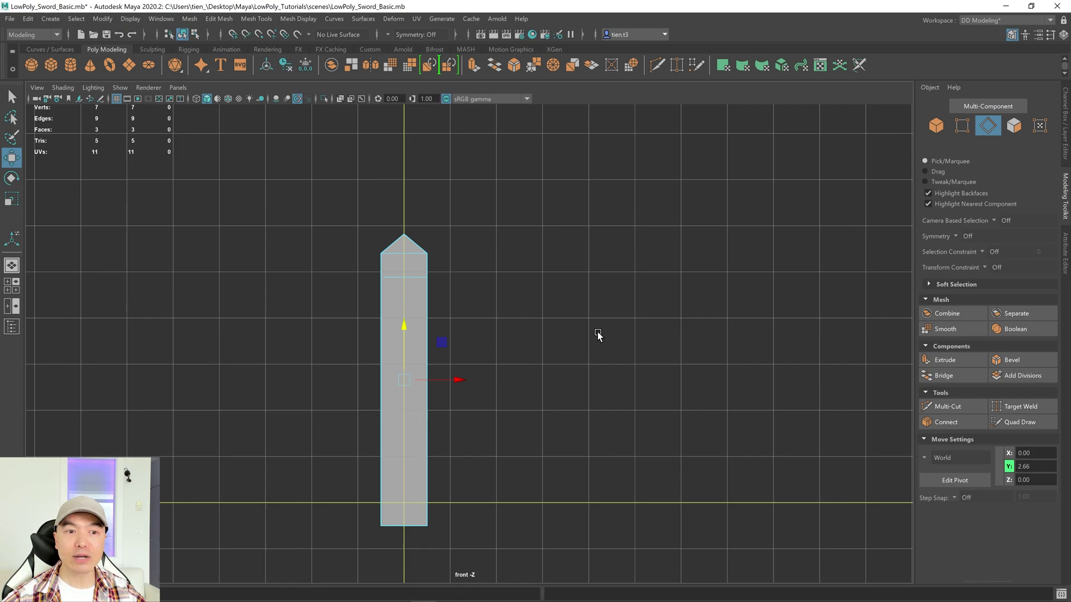
Narrow the whole blade by scaling it in X to about 0.27.
right_drag(450, 272, 486, 348)
key(r)
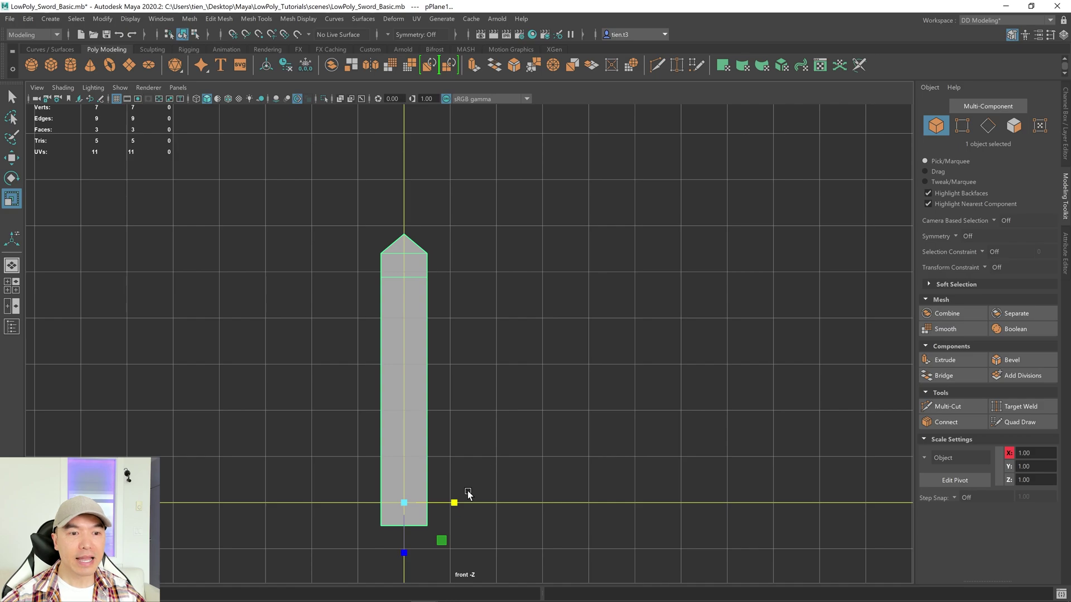
drag(454, 503, 418, 503)
scroll(469, 315, up, 2)
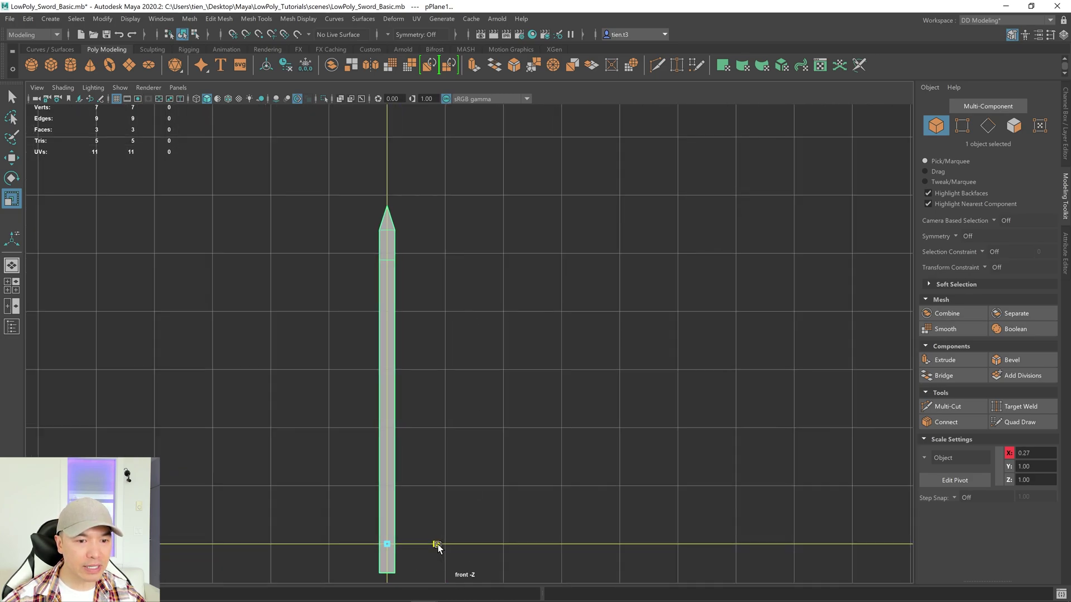
Move the blade's five upper vertices down to shorten it, and widen the vertex pair at the base of the tip.
right_drag(473, 262, 392, 262)
drag(317, 174, 466, 303)
key(w)
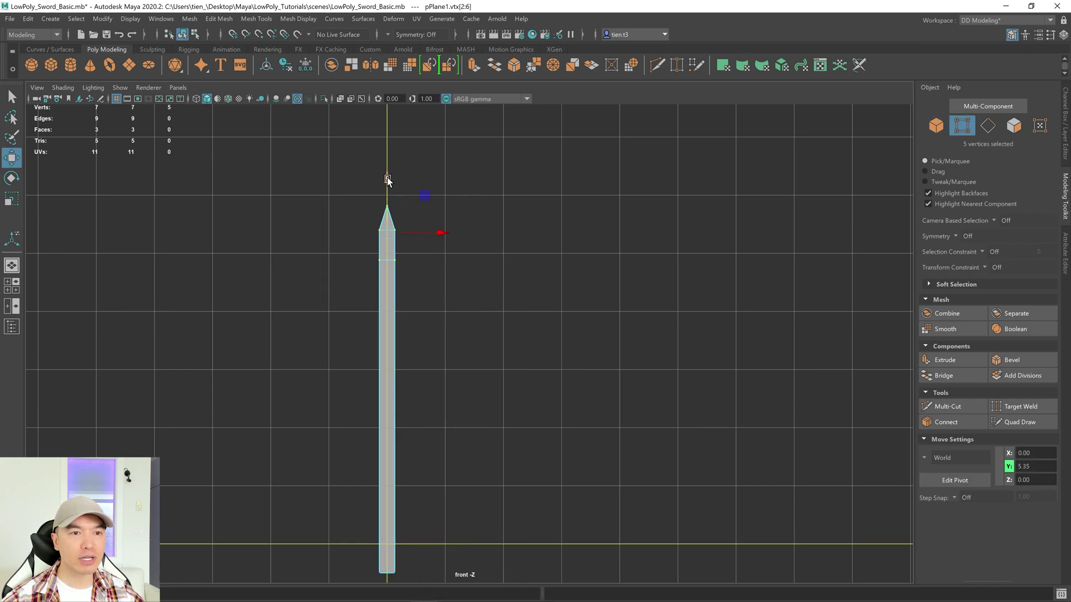
drag(388, 179, 385, 240)
drag(347, 306, 461, 321)
key(r)
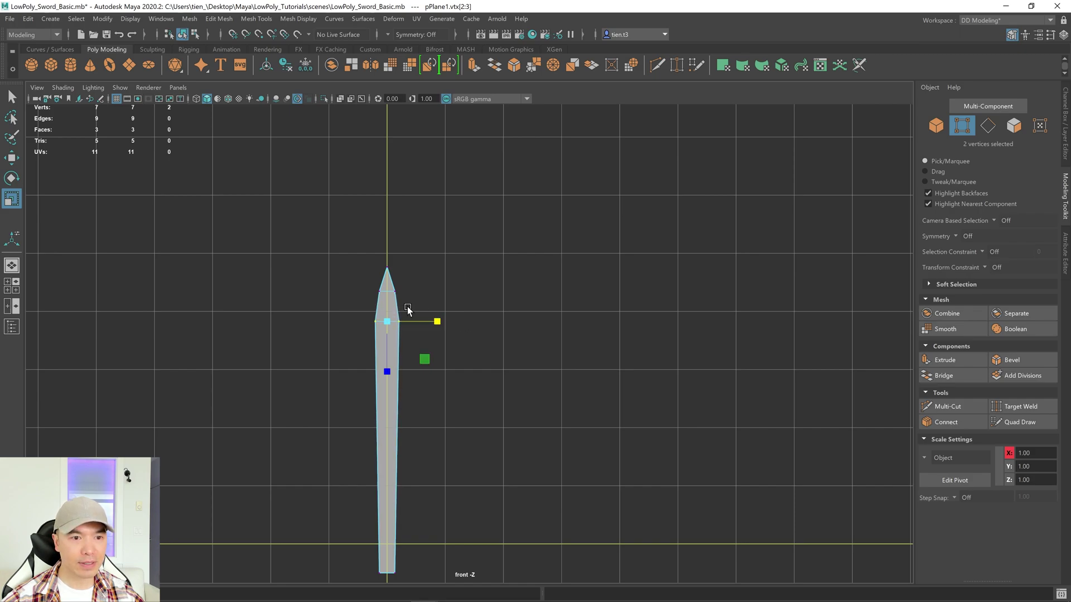
Lower the tip vertex and the vertex pair just below it to shorten the blade's point.
drag(359, 246, 421, 275)
key(w)
drag(388, 223, 385, 239)
Widen the middle vertex pair of the tip and then the pair at its base slightly along X.
scroll(357, 301, up, 1)
drag(341, 287, 409, 306)
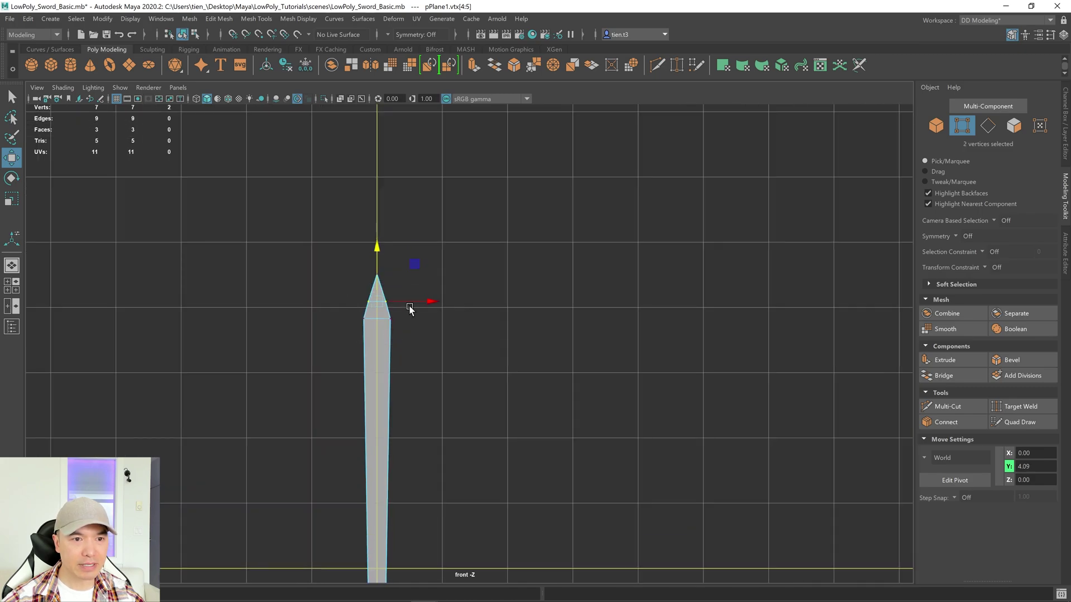
key(f)
key(r)
drag(520, 342, 528, 346)
scroll(528, 346, down, 10)
scroll(524, 342, up, 3)
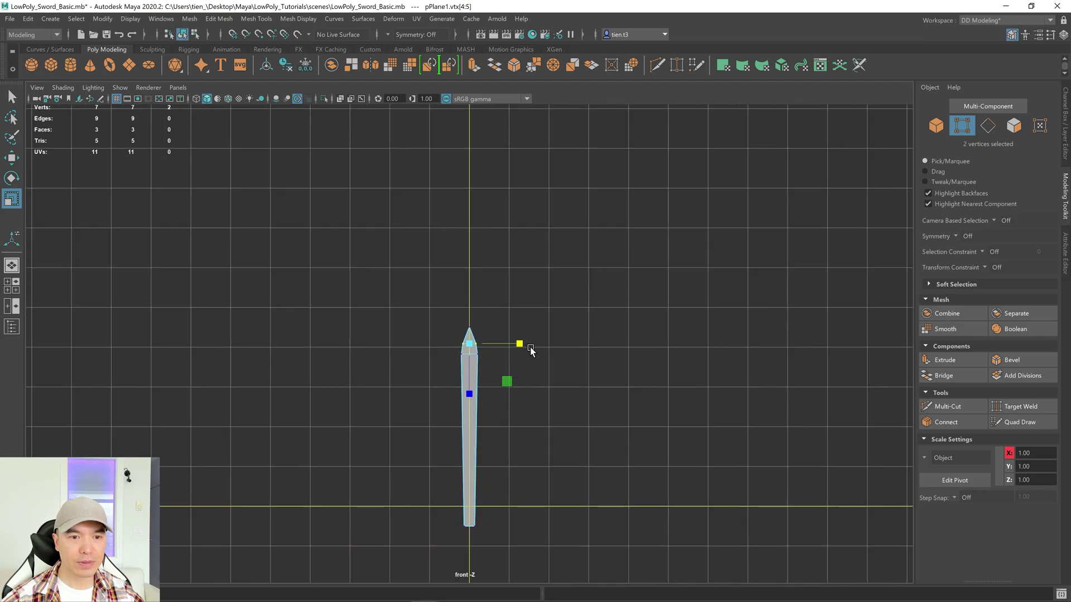
alt+middle_drag(536, 352, 470, 266)
scroll(471, 266, up, 3)
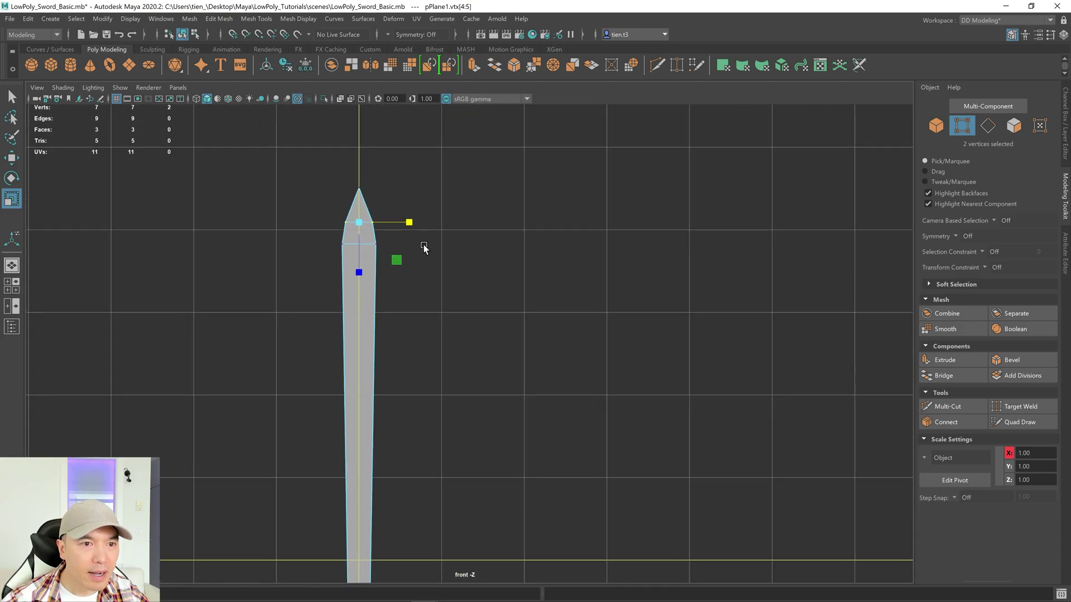
drag(335, 239, 412, 241)
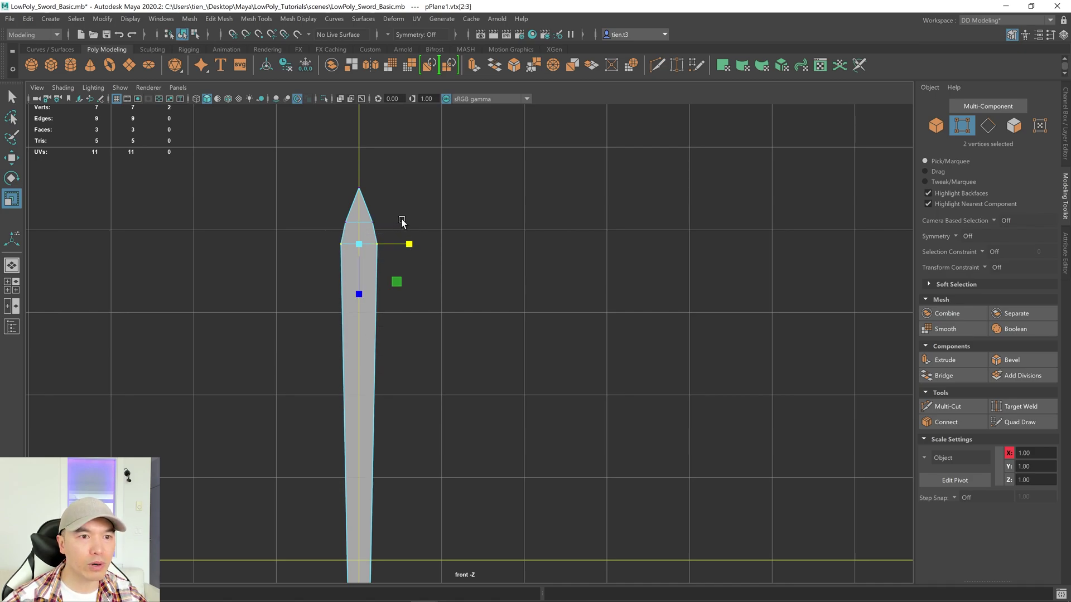
alt+middle_drag(441, 256, 483, 231)
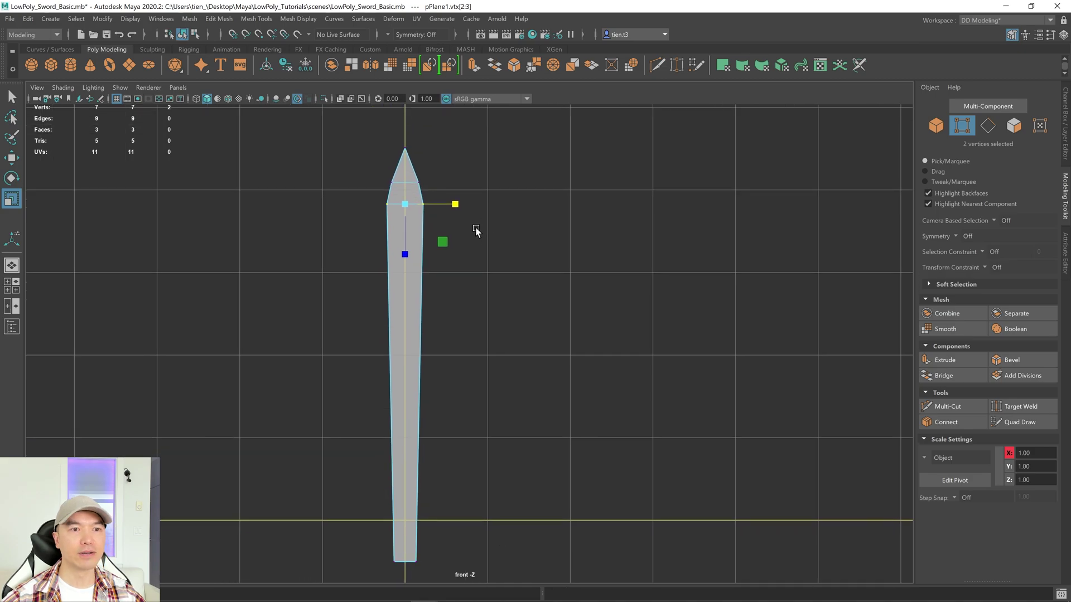
Extrude the blade's outer border edges, leaving out the bottom edge, with an offset of 0.1.
right_click(499, 204)
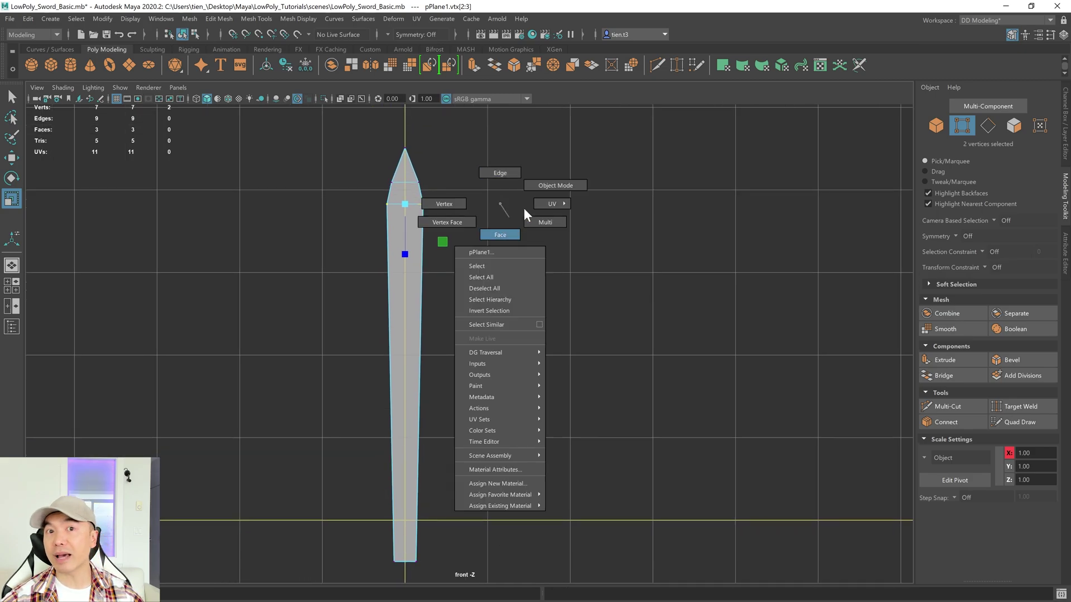
click(501, 174)
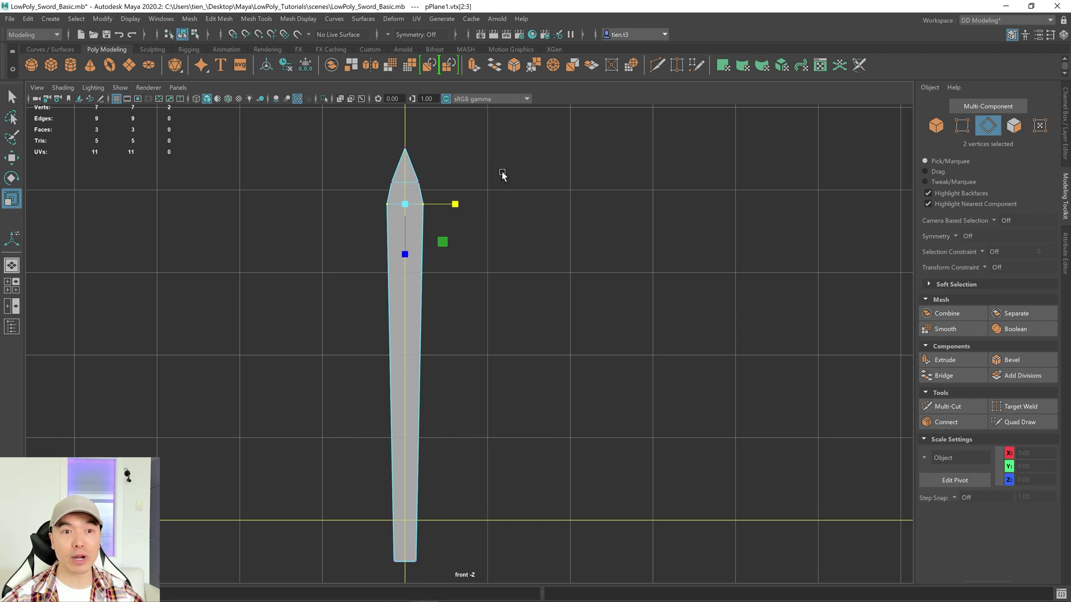
key(q)
double_click(421, 239)
alt+middle_drag(491, 276, 533, 210)
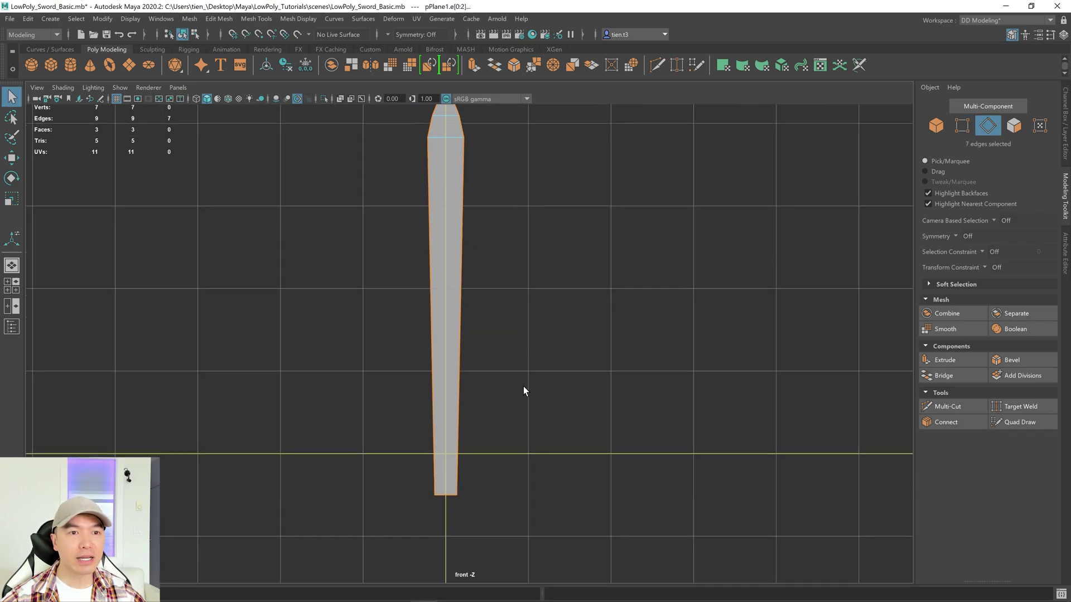
ctrl+click(445, 494)
alt+middle_drag(593, 288, 584, 331)
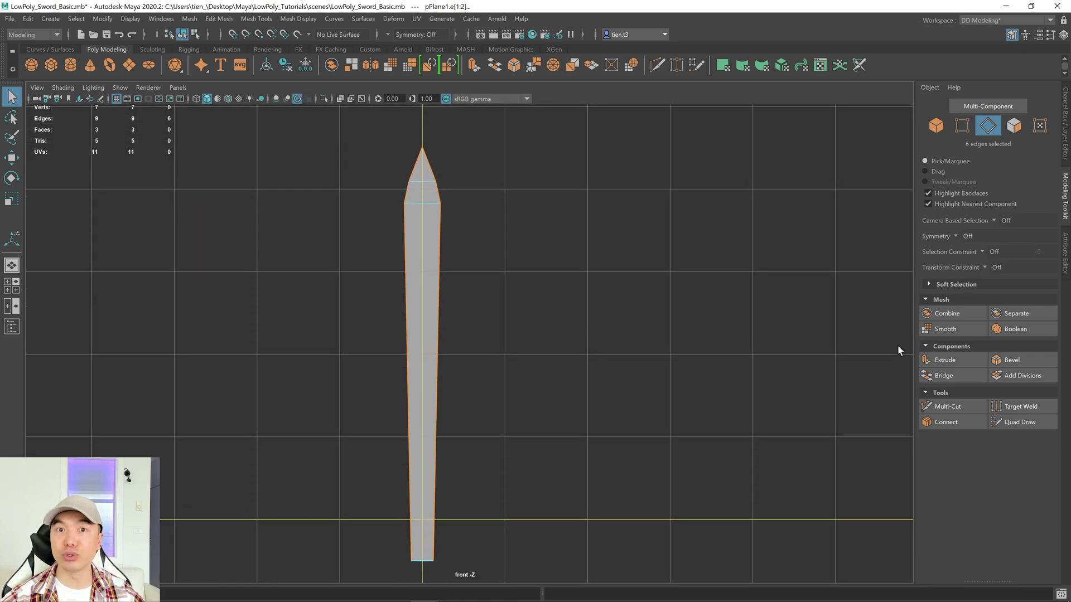
click(944, 361)
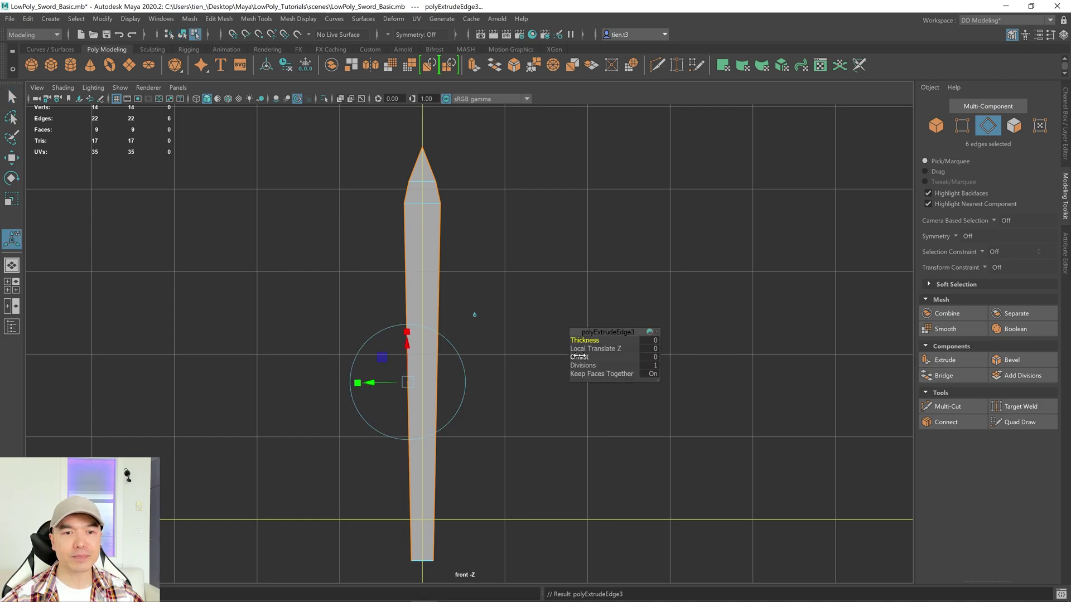
drag(577, 357, 580, 357)
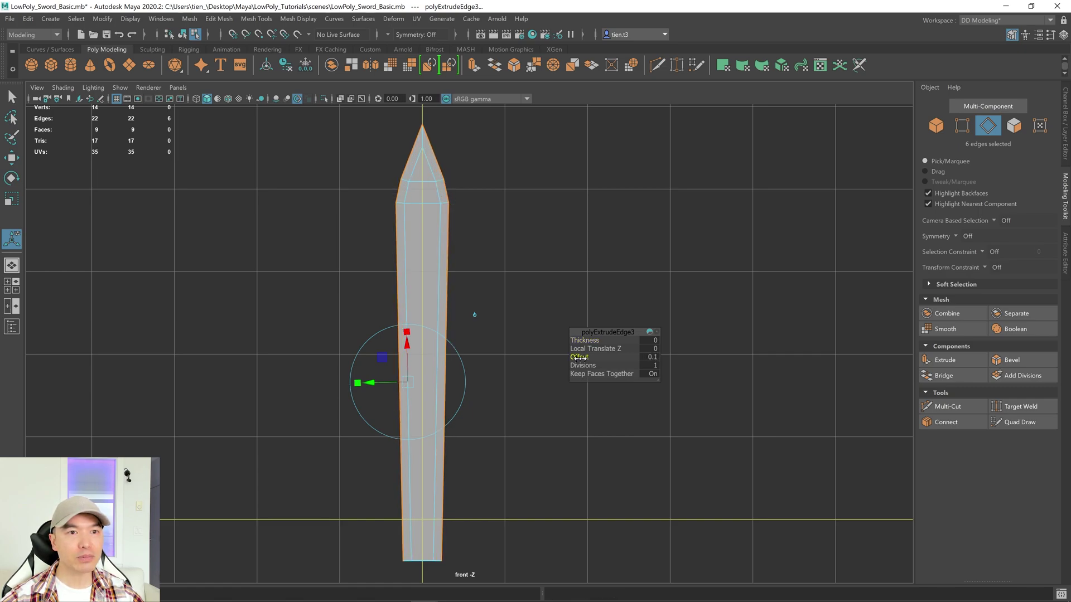
Flatten the four bottom vertices of the blade into a straight line by scaling them along Z.
scroll(517, 346, down, 4)
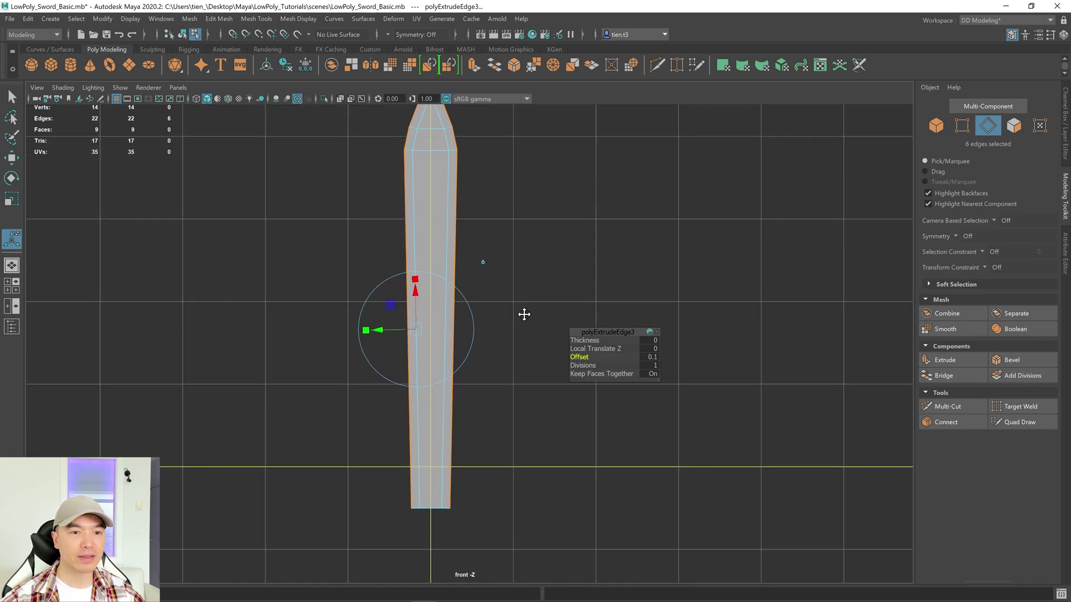
alt+middle_drag(501, 324, 490, 315)
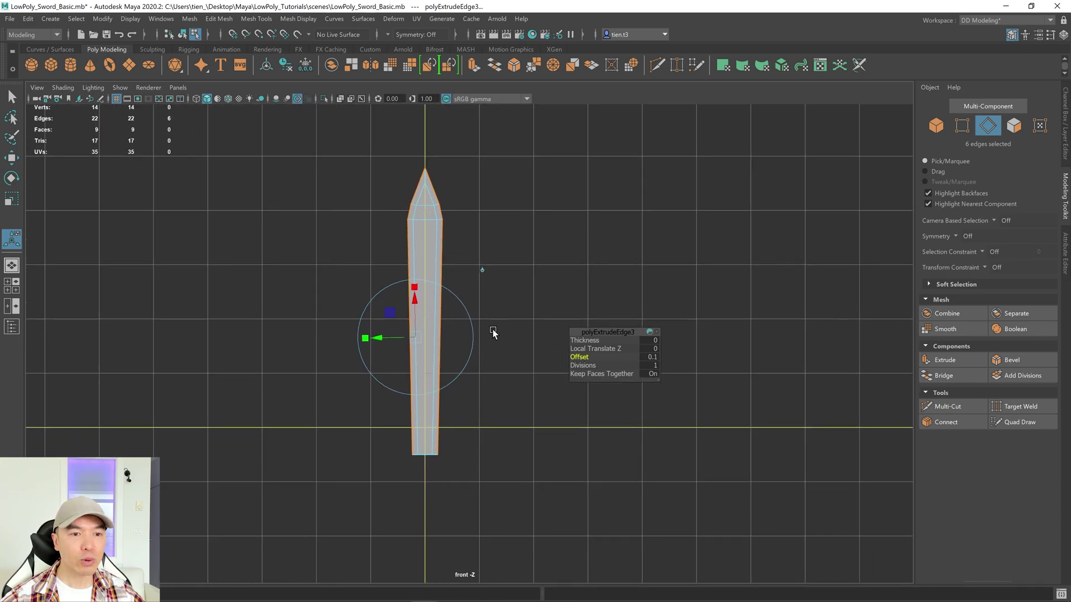
right_drag(564, 273, 501, 230)
drag(388, 433, 538, 496)
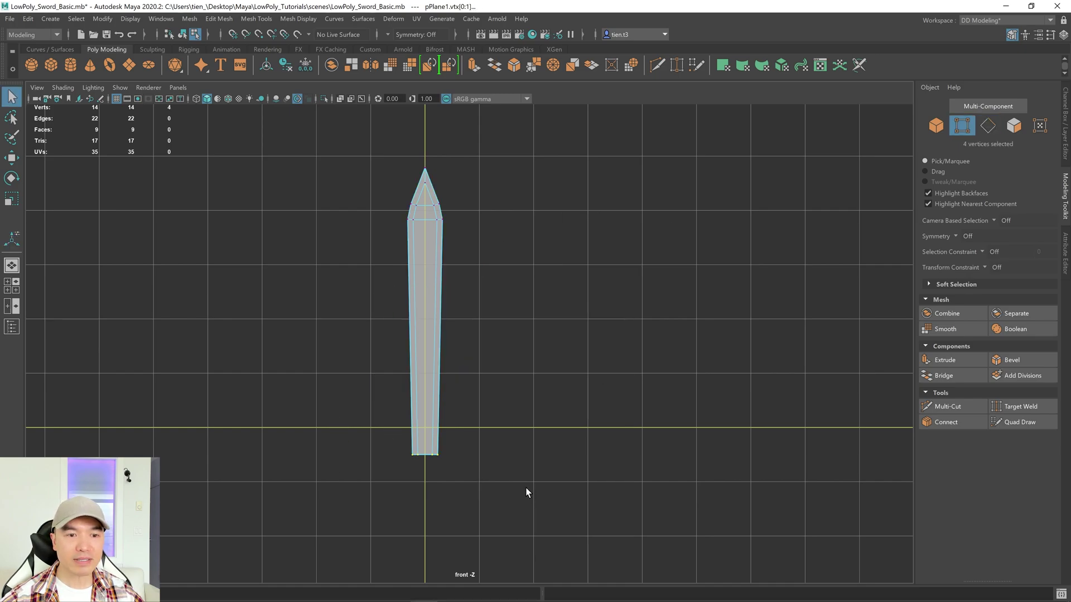
key(f)
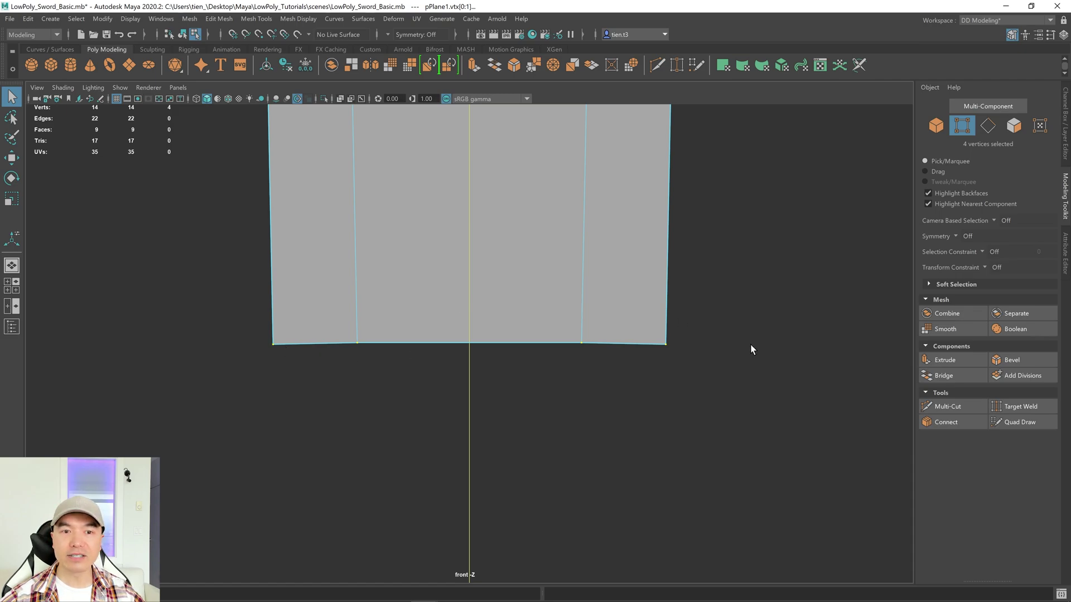
key(r)
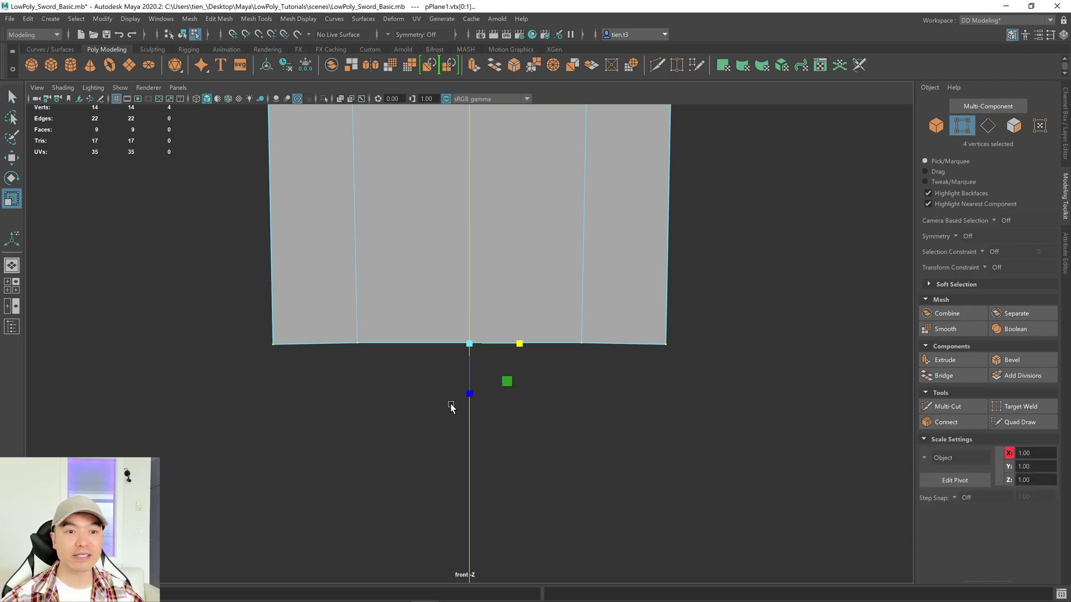
drag(470, 394, 469, 357)
scroll(606, 383, down, 10)
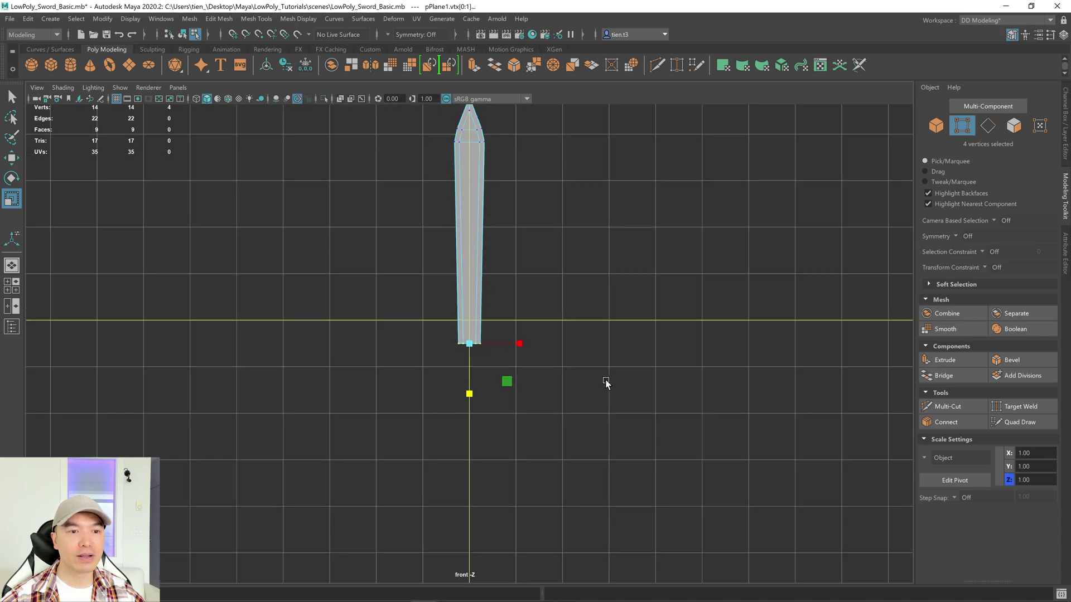
Narrow the blade's bottom end by scaling its four vertices along X, and fine-tune the taper.
drag(517, 344, 507, 344)
alt+middle_drag(509, 341, 528, 358)
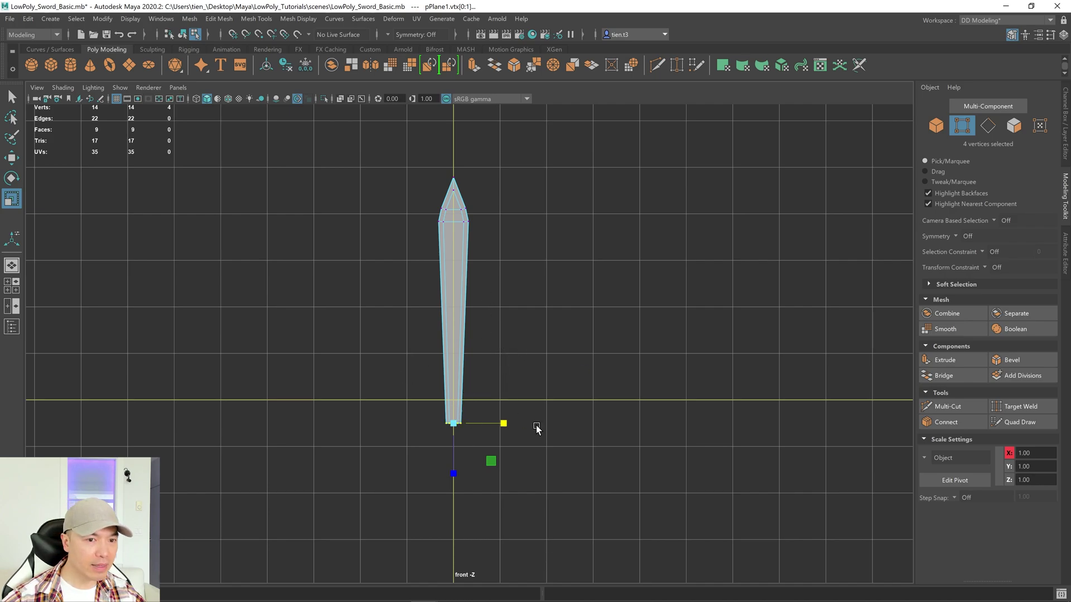
scroll(511, 419, up, 2)
drag(505, 439, 508, 439)
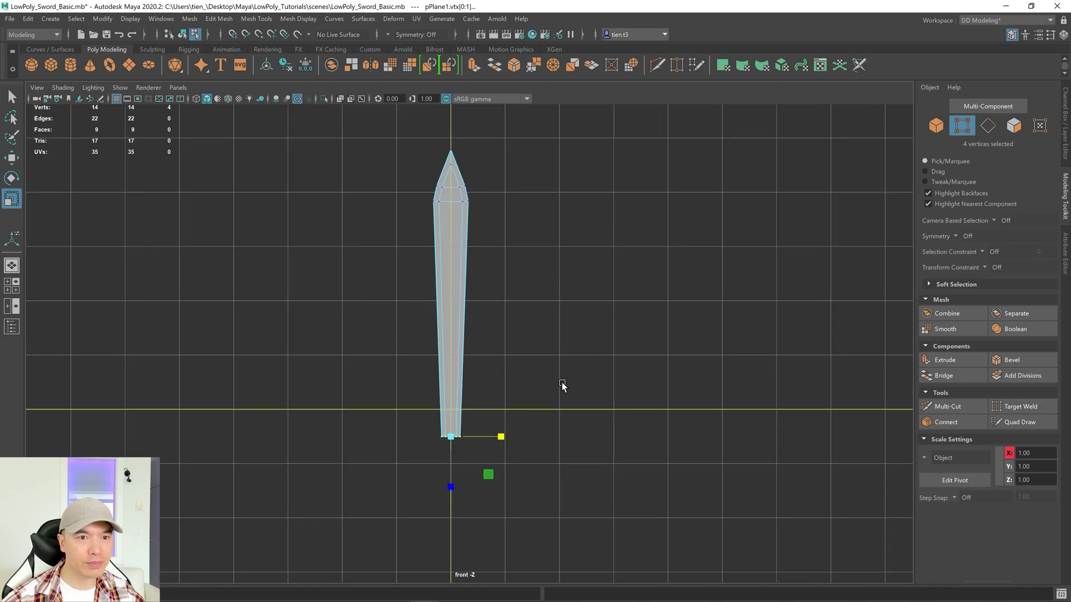
In the perspective view, move the blade's three inner faces forward along Z to 0.08, giving the blade bevelled edges.
key(space)
key(space)
alt+drag(638, 251, 631, 282)
key(q)
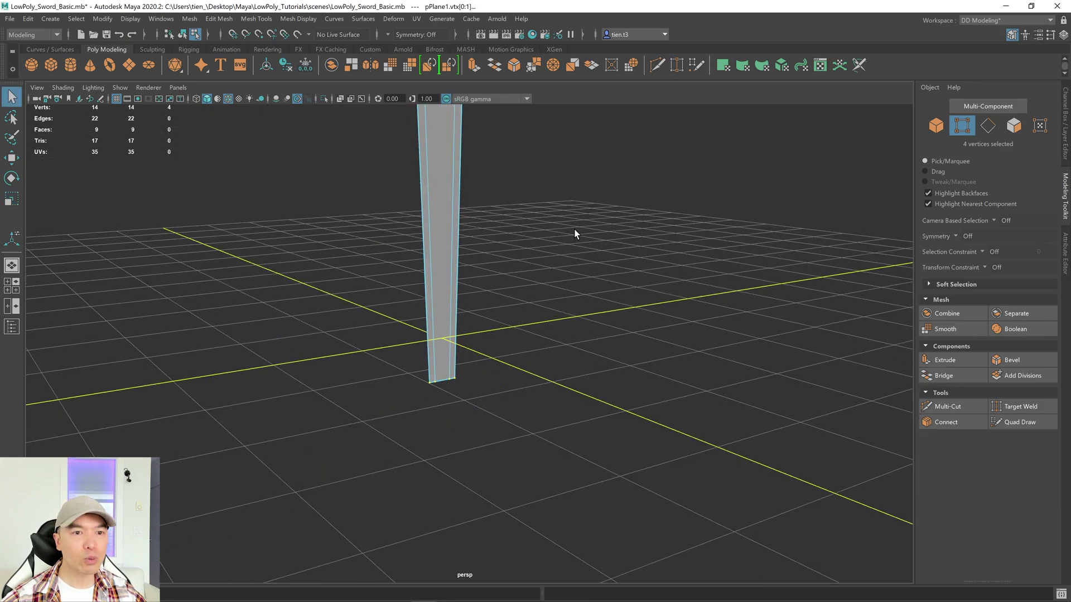
key(f)
right_click(587, 178)
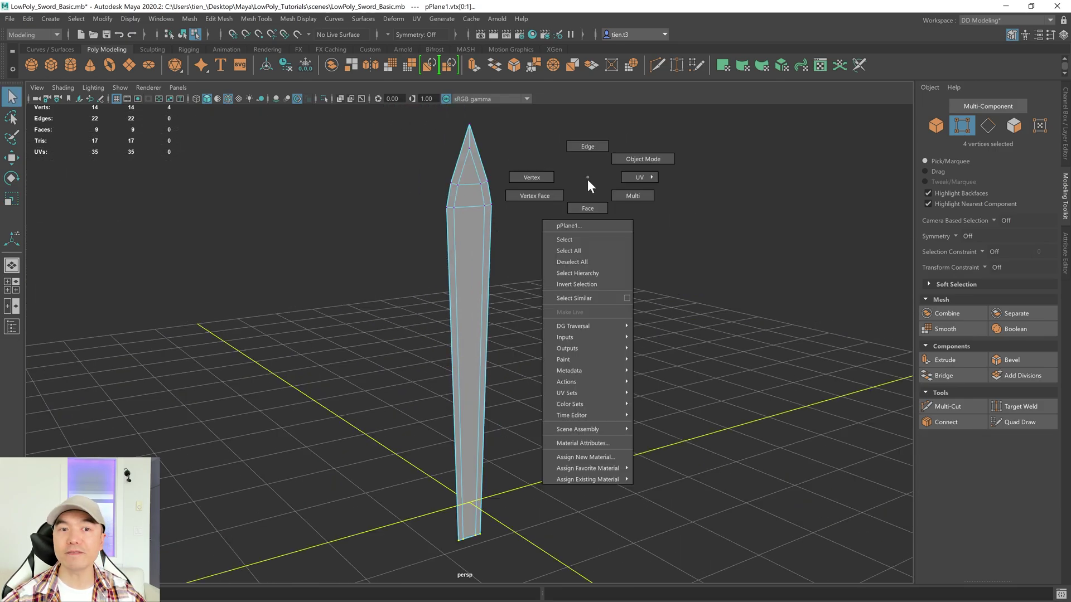
click(583, 212)
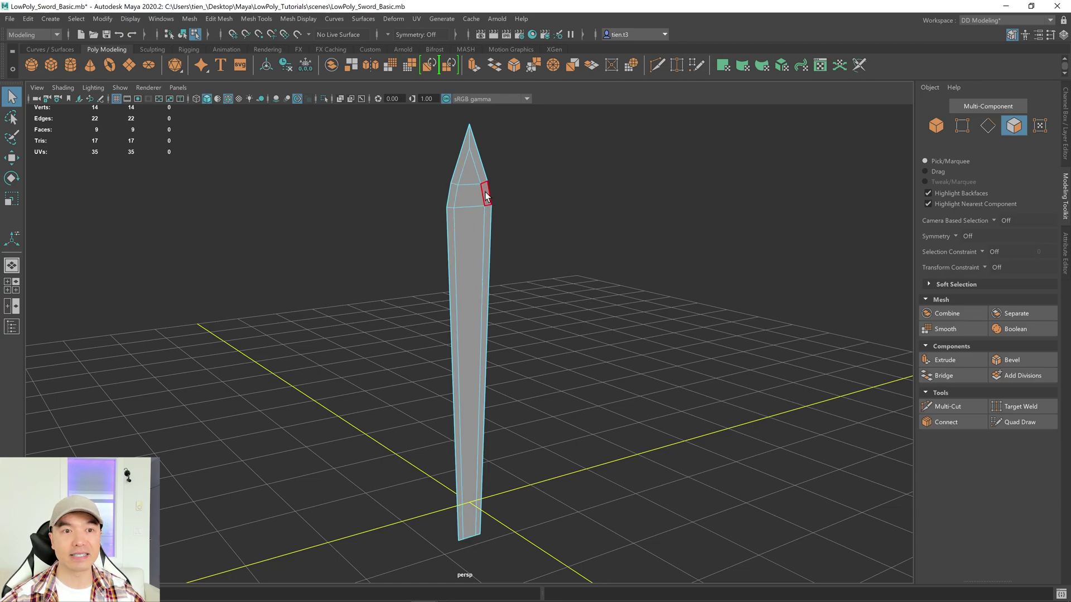
click(471, 167)
shift+click(473, 195)
shift+click(478, 235)
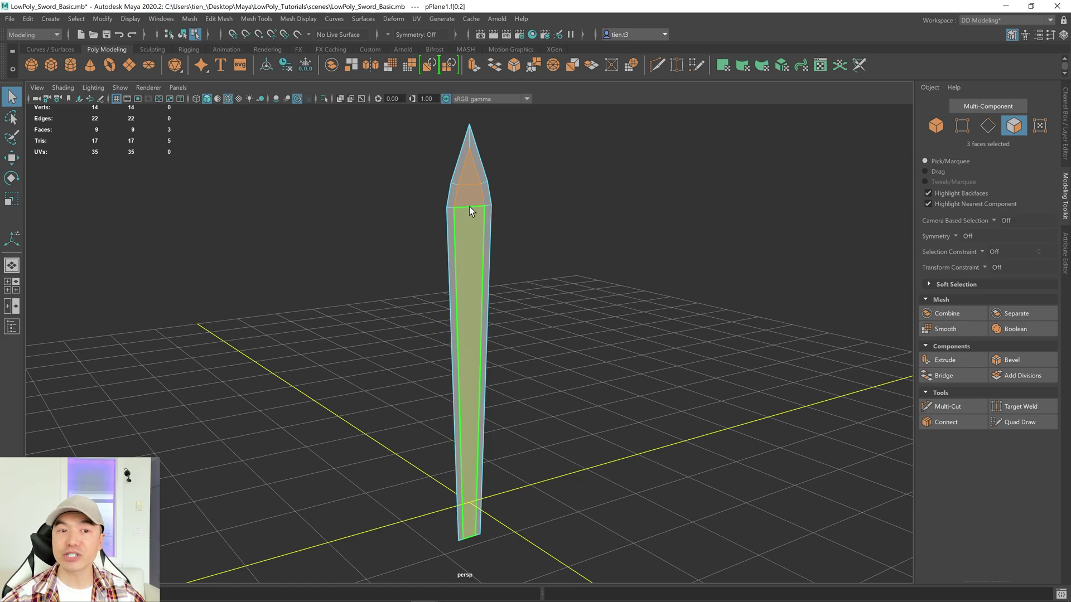
alt+drag(537, 328, 521, 367)
key(w)
alt+drag(581, 353, 530, 355)
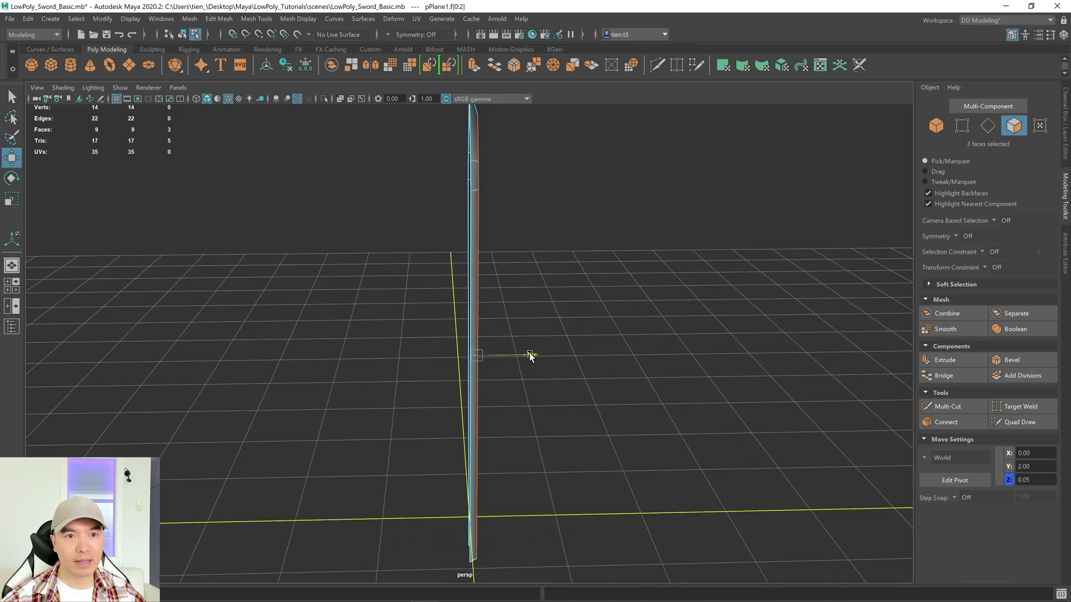
alt+drag(595, 346, 538, 330)
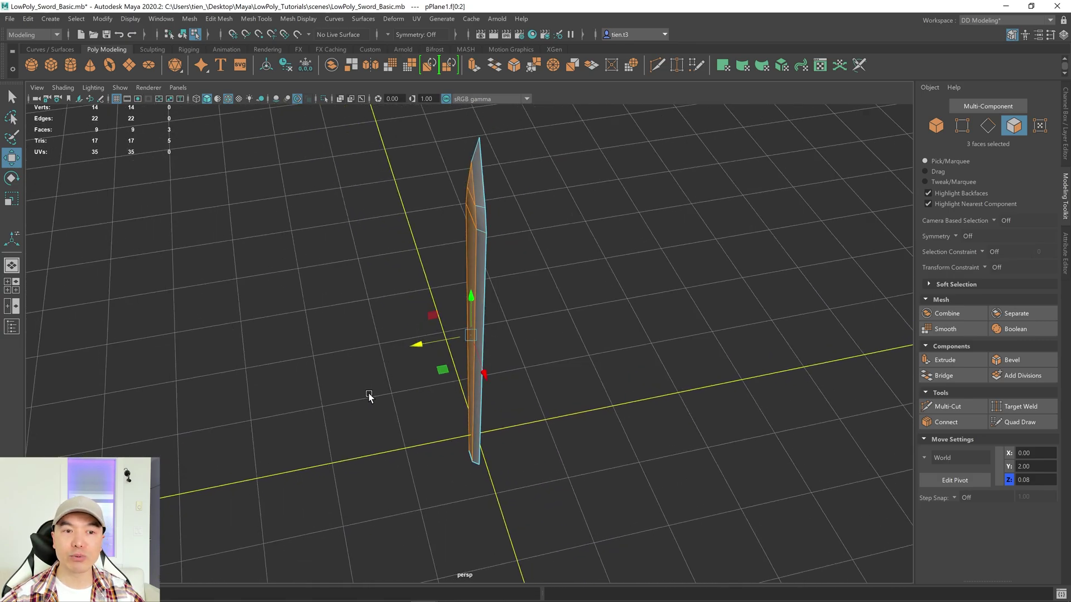
alt+drag(463, 373, 420, 403)
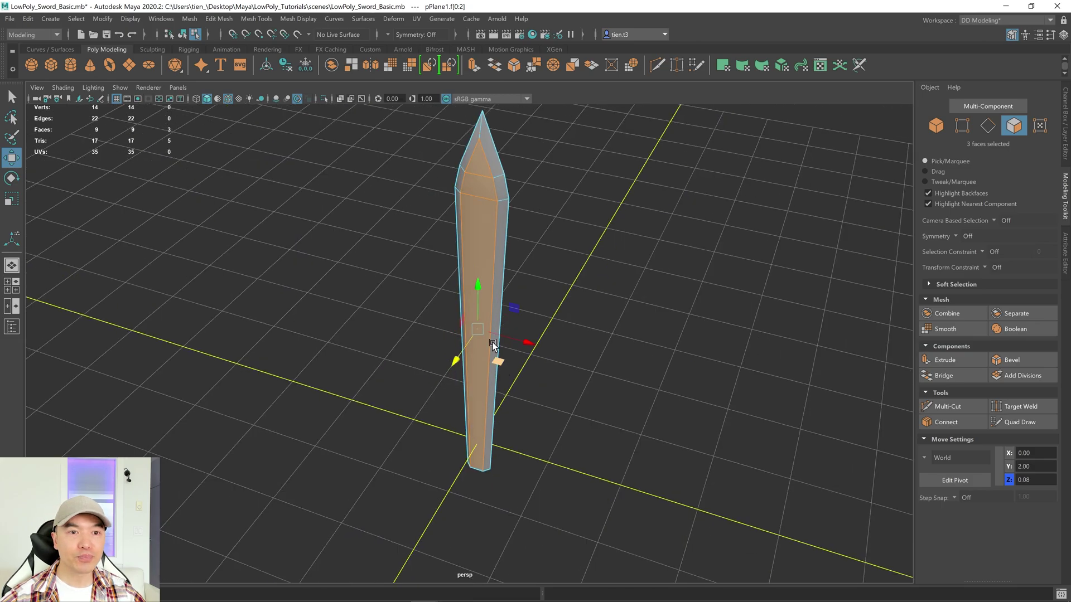
alt+drag(592, 294, 522, 333)
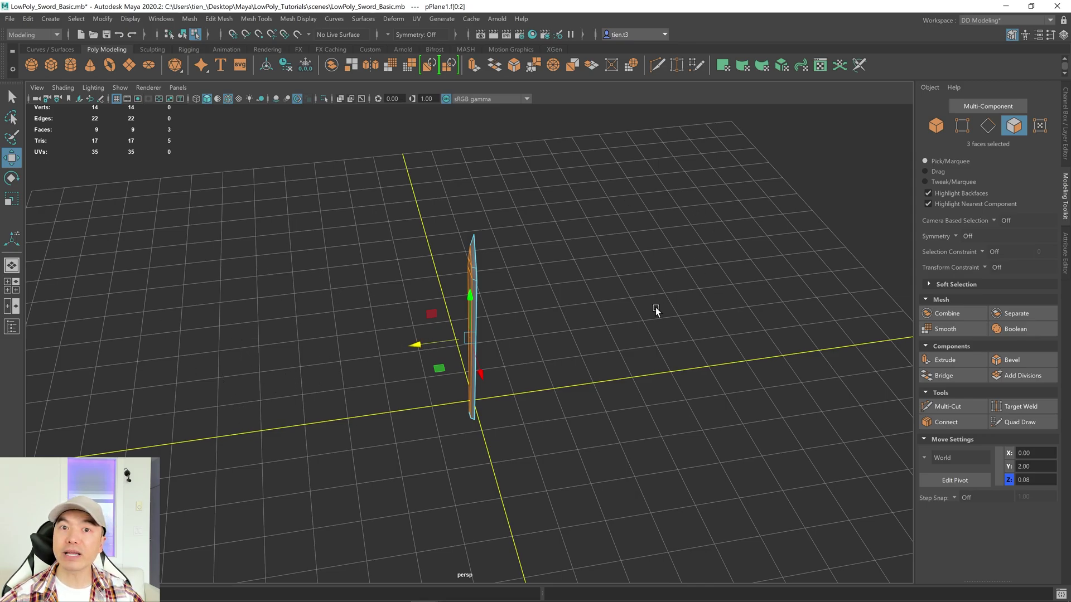
Mirror the whole blade object across the Z axis to create its back half.
alt+drag(829, 292, 654, 360)
right_drag(583, 264, 638, 232)
mouse_move(592, 358)
alt+mouse_down()
mouse_move(627, 349)
mouse_move(605, 349)
alt+mouse_up()
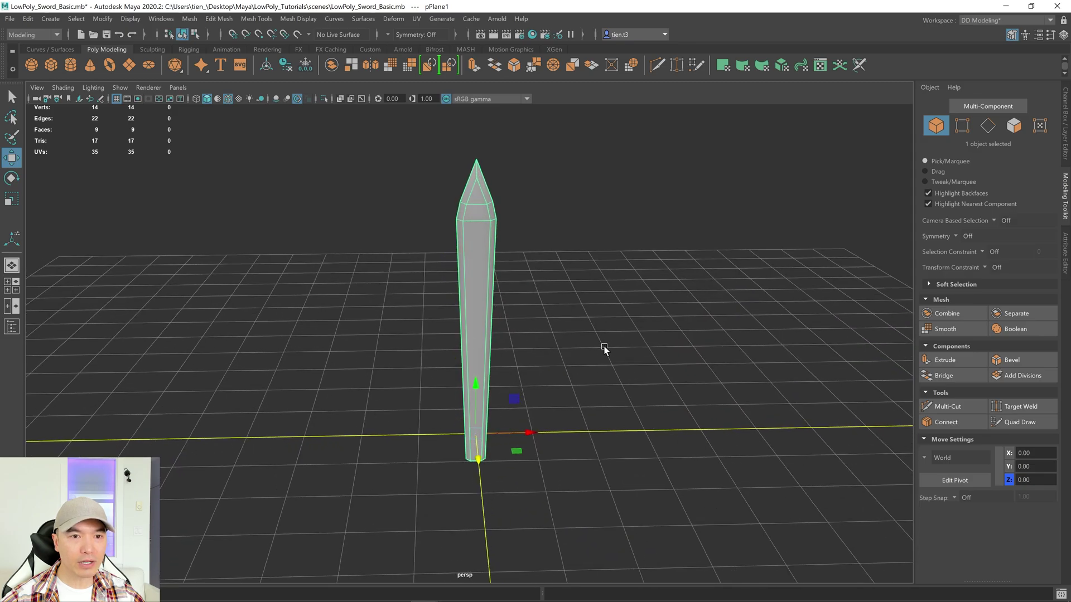
click(372, 67)
alt+drag(563, 272, 530, 294)
click(649, 363)
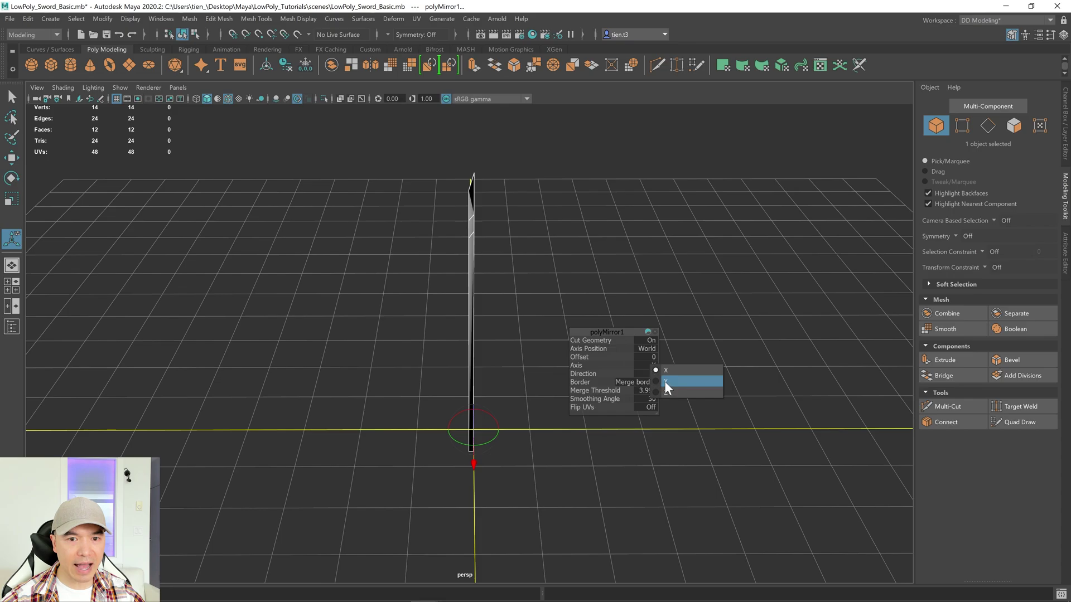
click(665, 392)
alt+drag(576, 356, 393, 399)
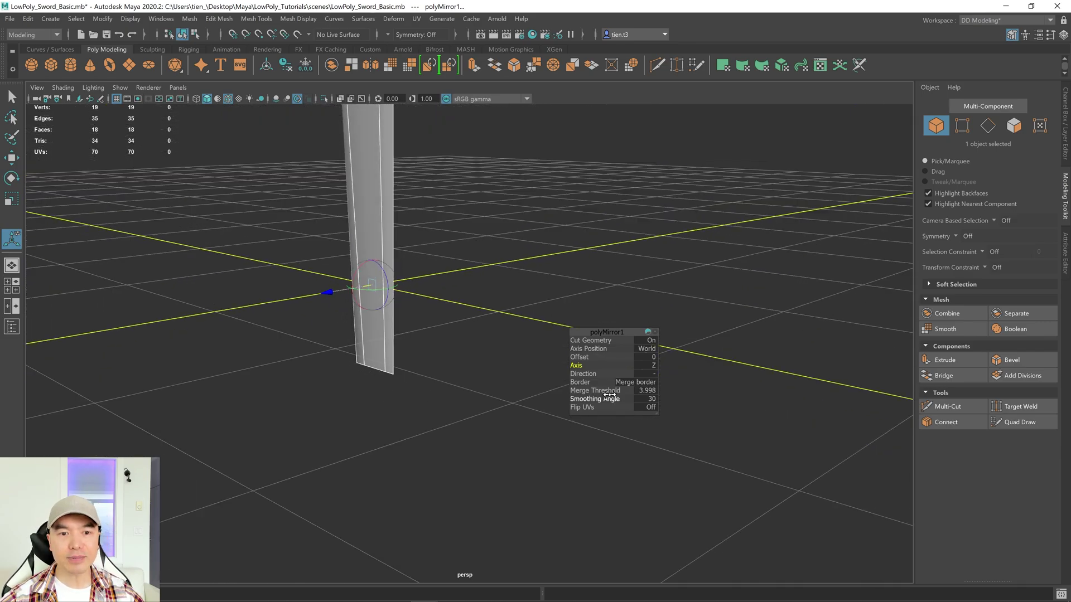
Set the mirror's merge threshold to 0.1 so only the border vertices merge.
click(646, 390)
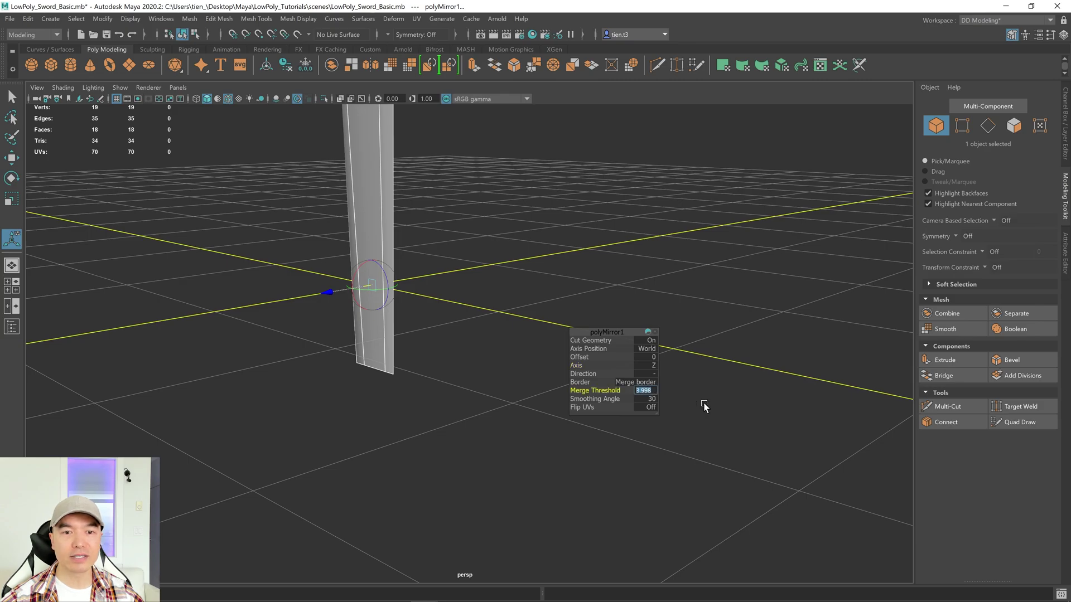
text(.1)
key(Return)
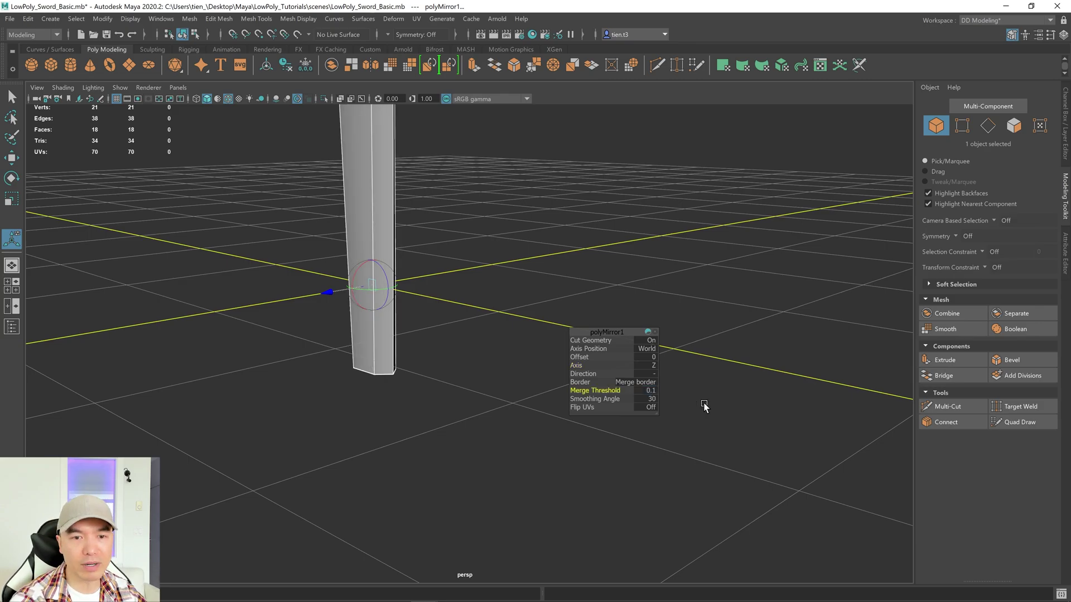
alt+drag(455, 296, 410, 333)
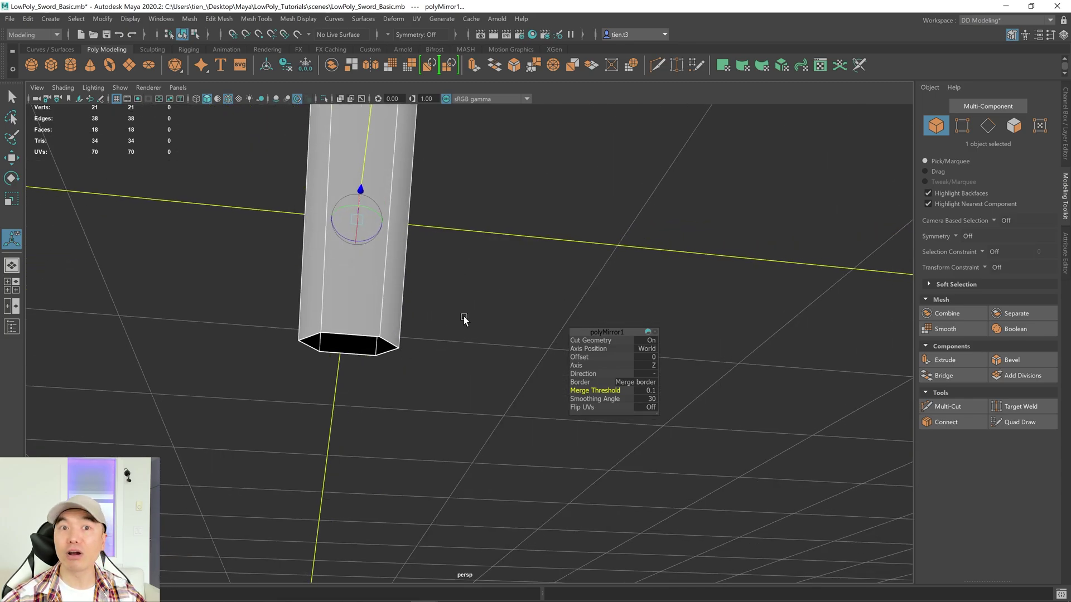
Check a corner vertex at the blade's open end for duplicates, and look up the Poly Count heads-up display option.
right_drag(541, 252, 436, 350)
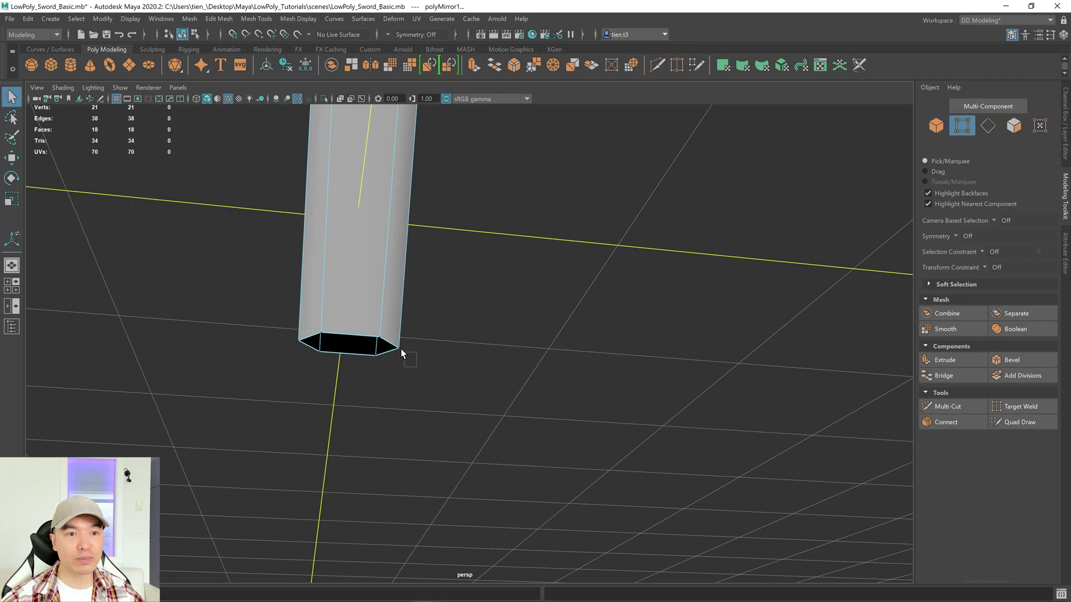
drag(395, 343, 394, 342)
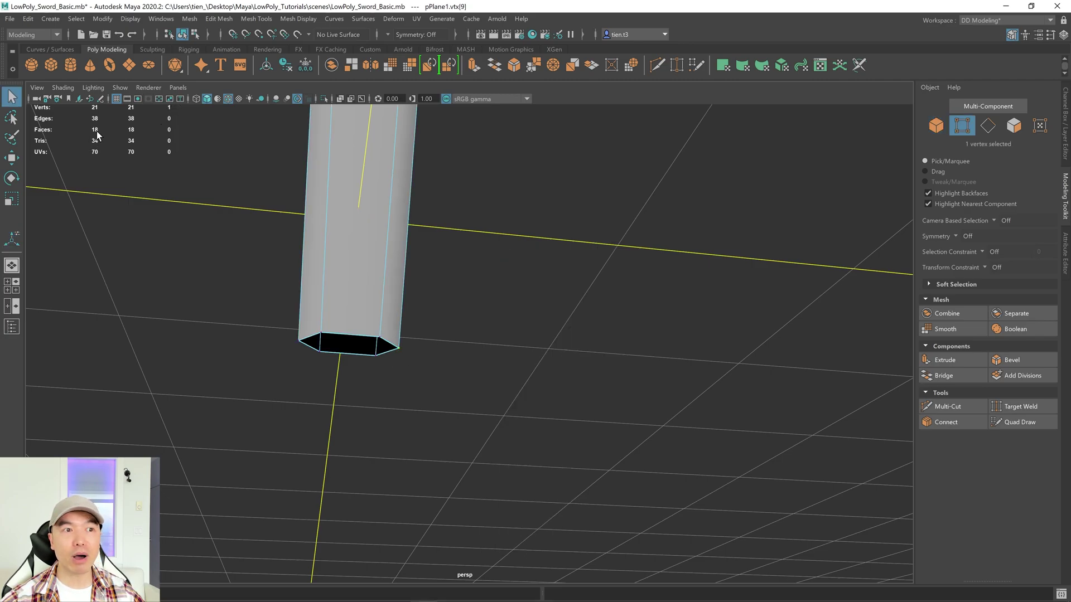
click(131, 18)
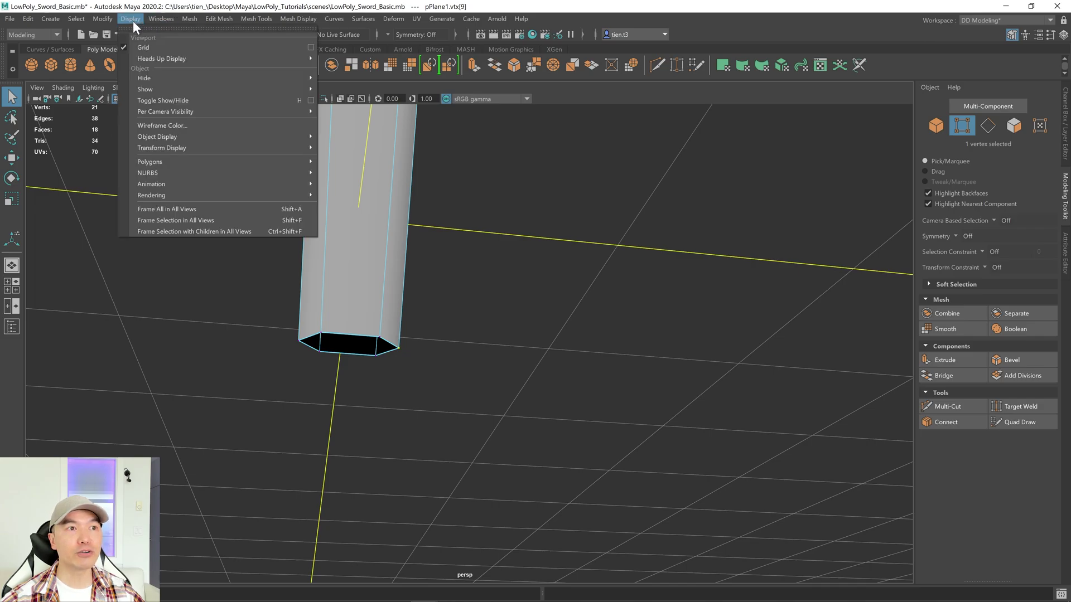
mouse_move(179, 58)
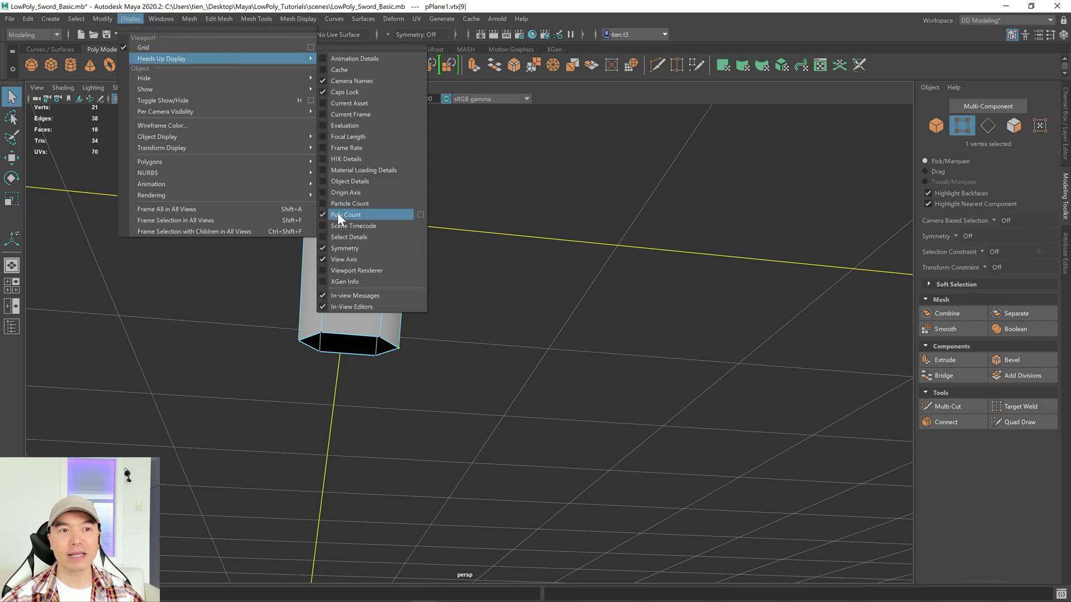
click(726, 272)
Extrude the six border edges around the blade's open bottom end.
alt+drag(668, 274, 507, 317)
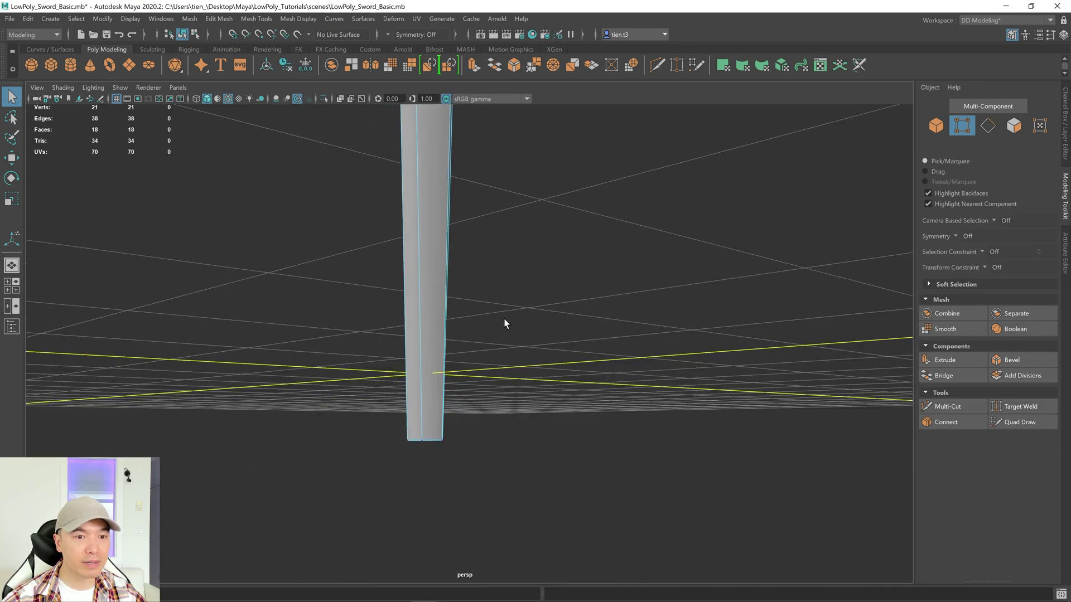
right_drag(507, 306, 476, 367)
alt+drag(476, 367, 516, 387)
click(936, 359)
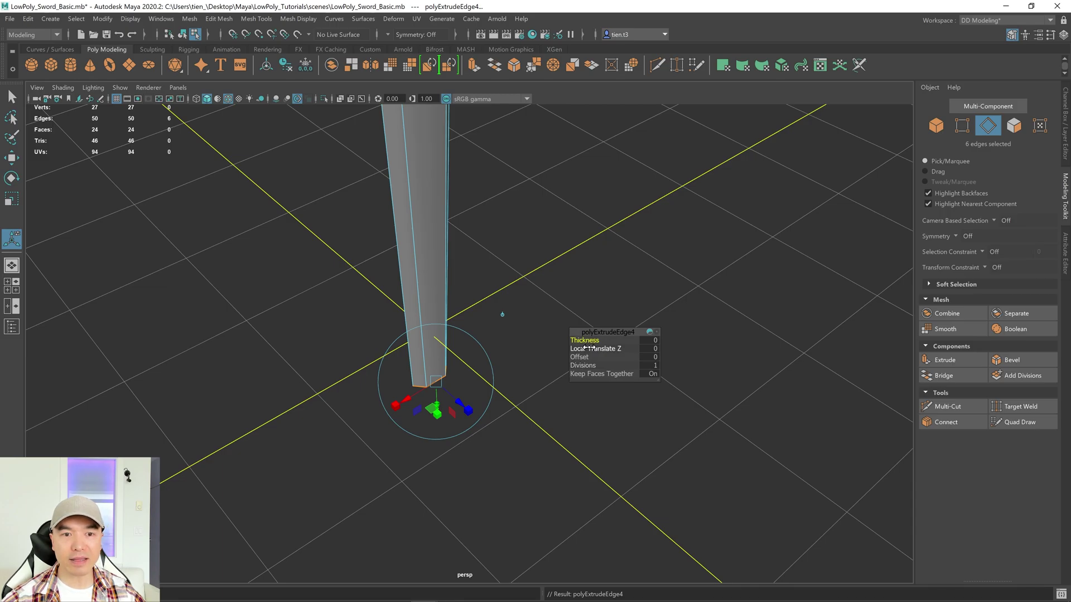
drag(582, 340, 624, 341)
key(space)
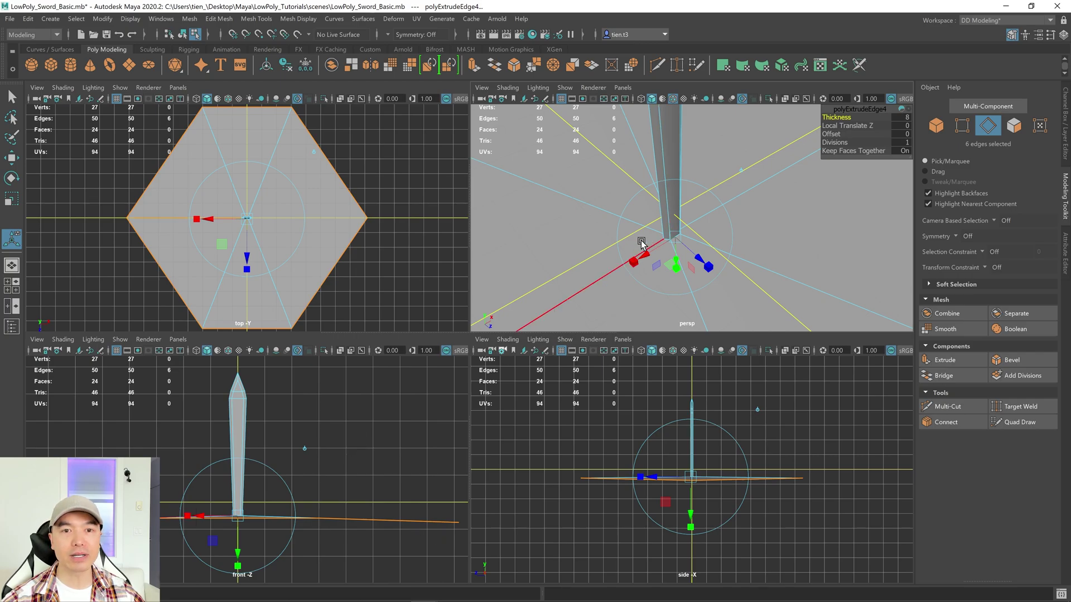
key(space)
key(ctrl+z)
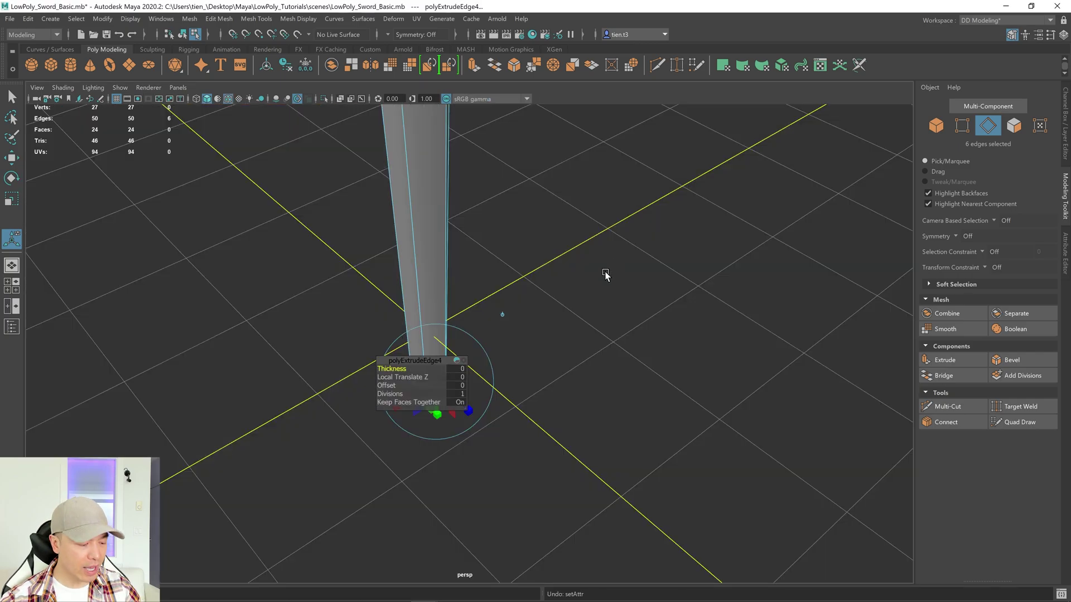
Switch the extrusion manipulator to world axes and scale the extruded bottom edges uniformly outward into a wide flat base.
drag(421, 363, 724, 313)
alt+drag(467, 330, 653, 325)
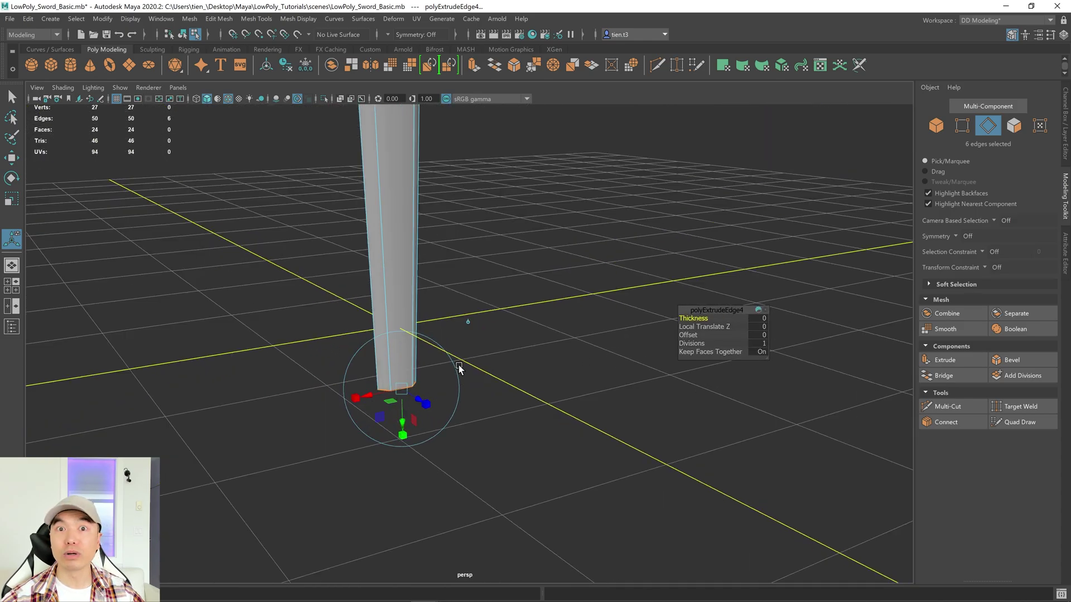
click(466, 321)
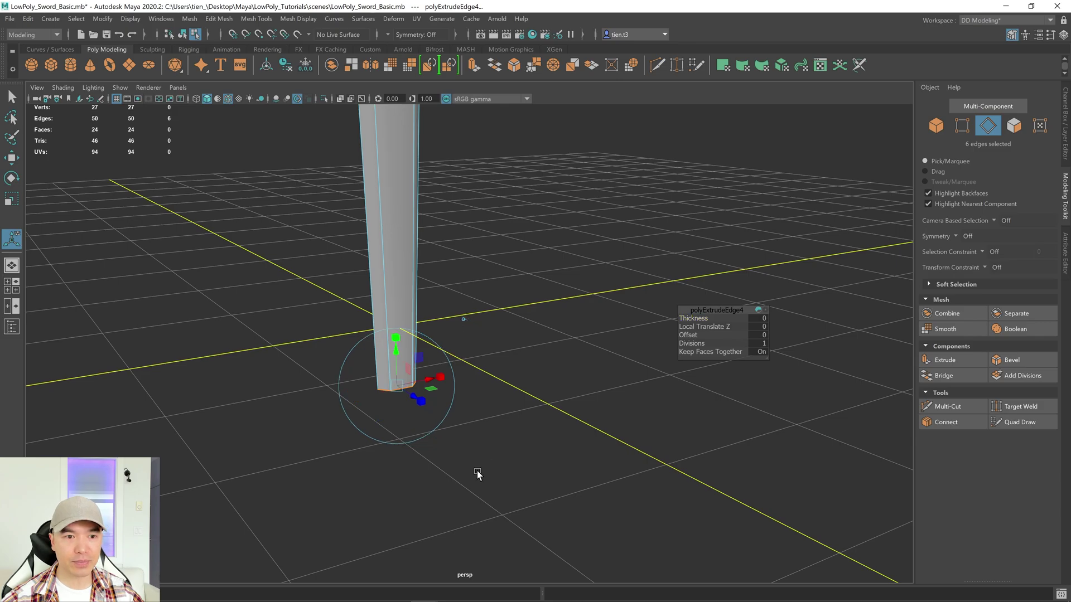
alt+drag(420, 398, 461, 435)
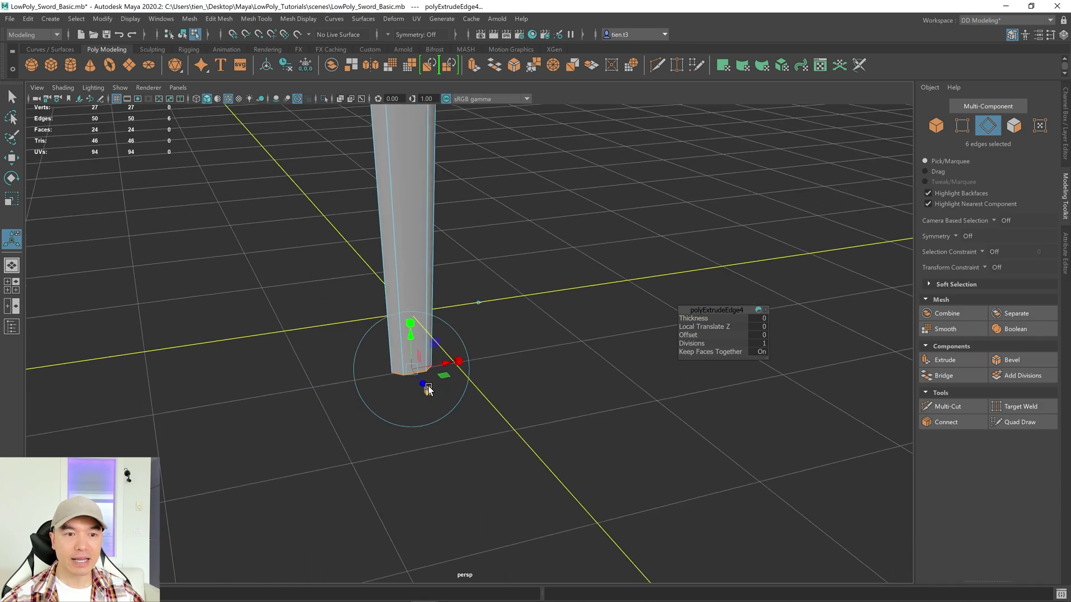
drag(412, 368, 921, 317)
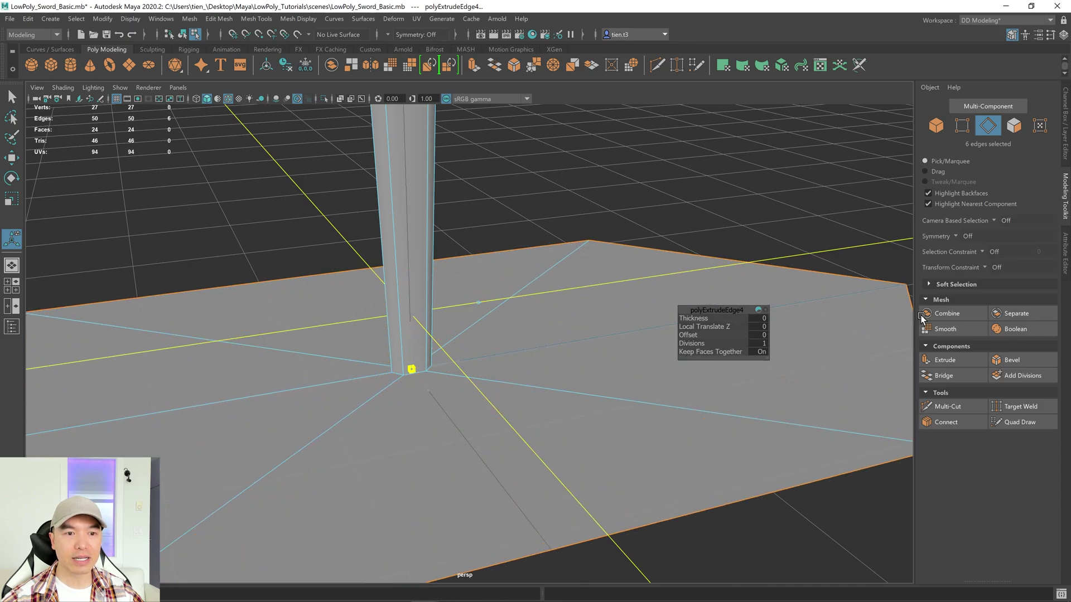
key(space)
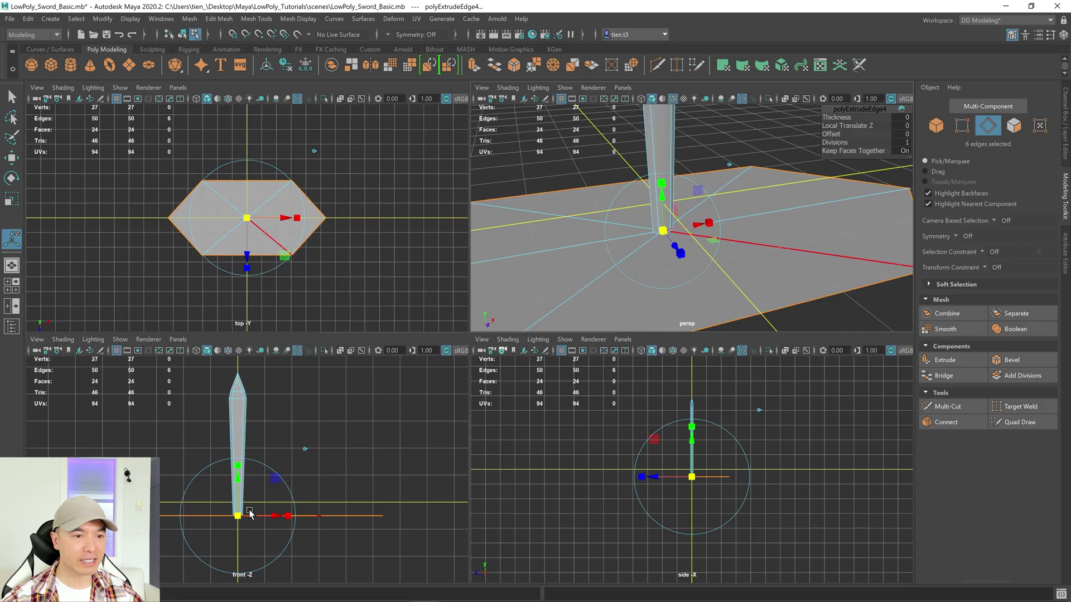
Scale the extruded edges at the blade's bottom down from the wide base into a small flat rim around the blade.
key(space)
alt+drag(564, 290, 714, 308)
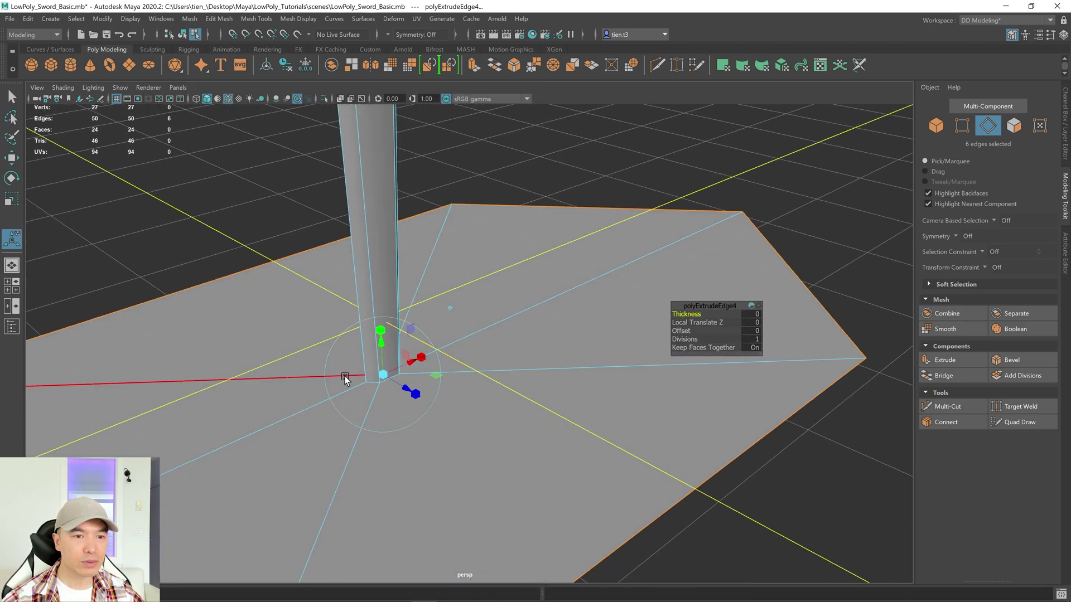
drag(379, 372, 499, 396)
alt+right_drag(499, 396, 486, 368)
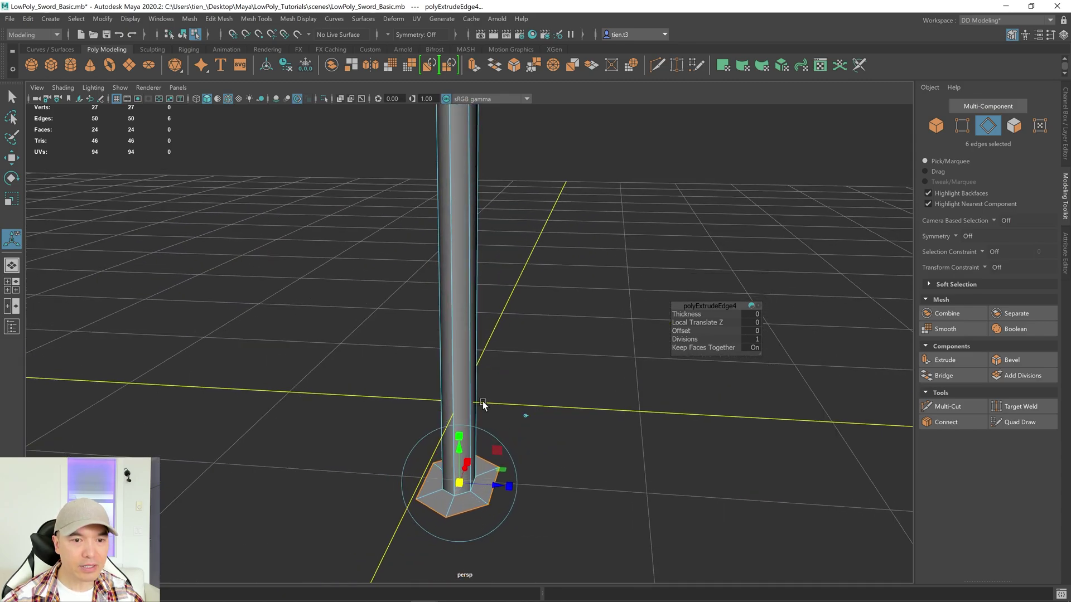
drag(452, 483, 438, 483)
alt+drag(518, 481, 386, 358)
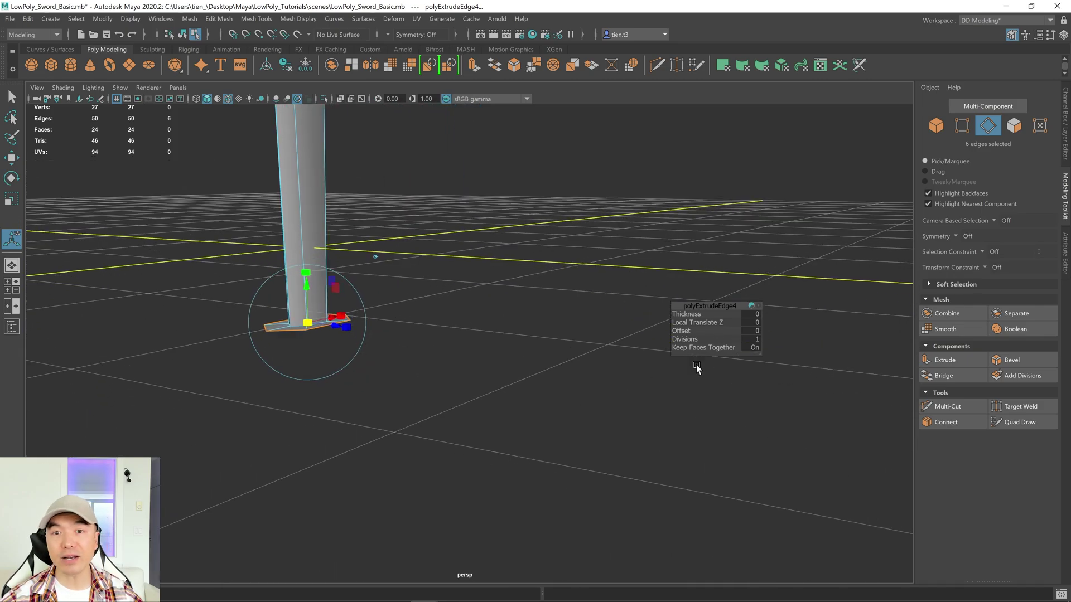
alt+middle_drag(454, 303, 509, 308)
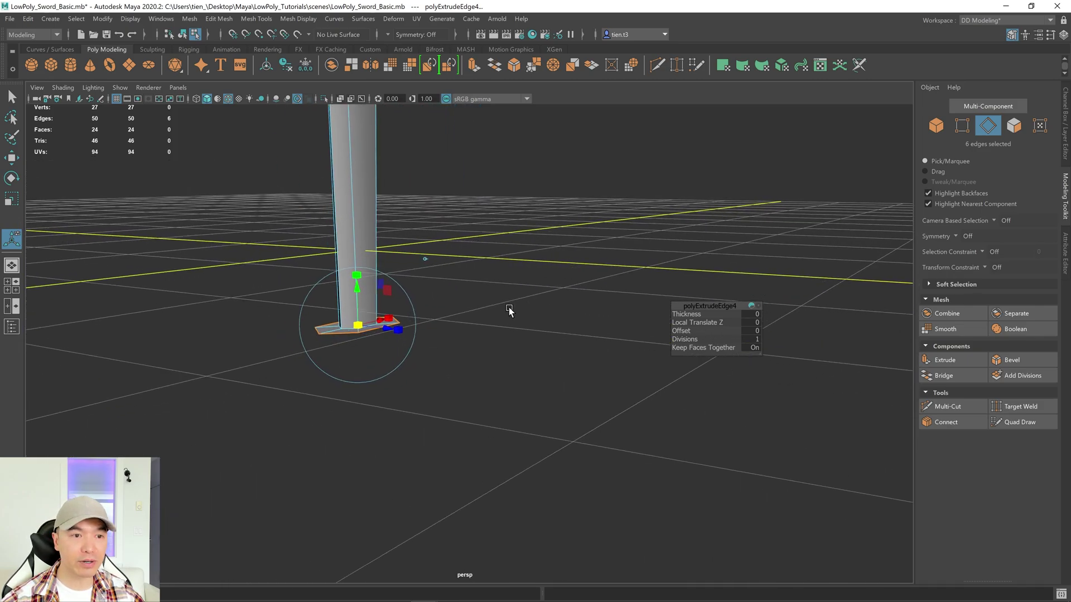
Extrude the rim's outer edges straight down with a Local Translate Z of about -0.171 to give the guard thickness.
key(ctrl+e)
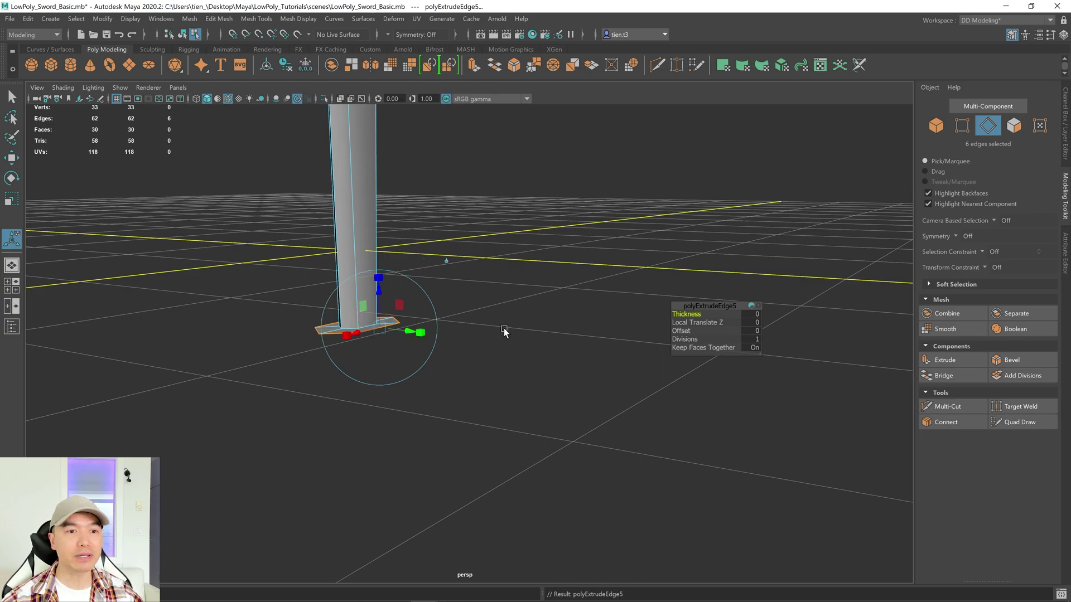
drag(377, 296, 377, 322)
scroll(377, 322, down, 10)
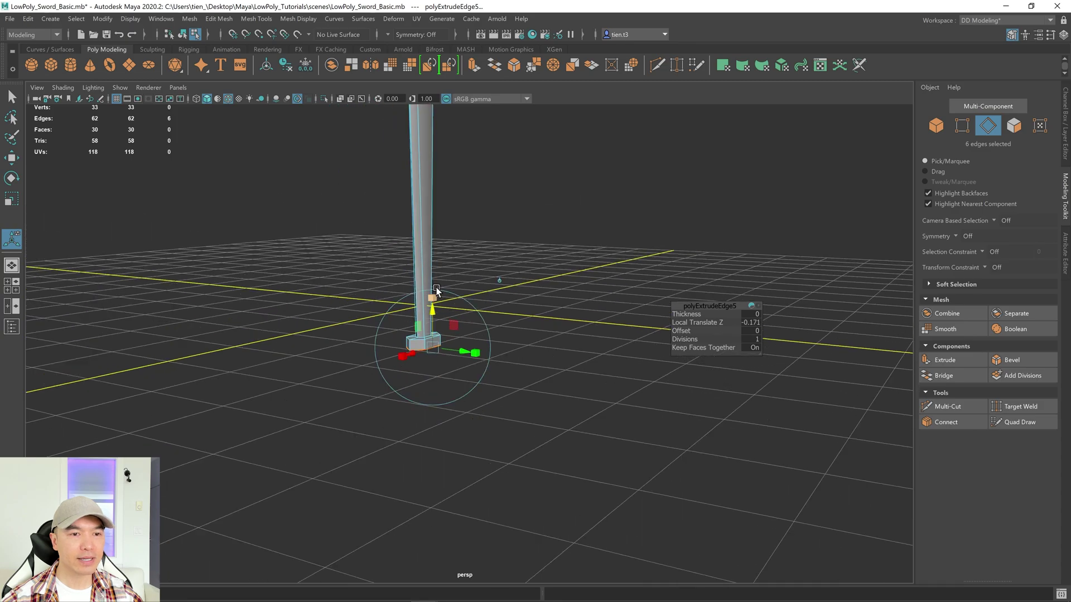
Close the open underside of the guard with Fill Hole and return to object selection.
alt+drag(424, 385, 467, 312)
scroll(471, 334, up, 5)
alt+drag(474, 354, 491, 306)
scroll(496, 330, up, 3)
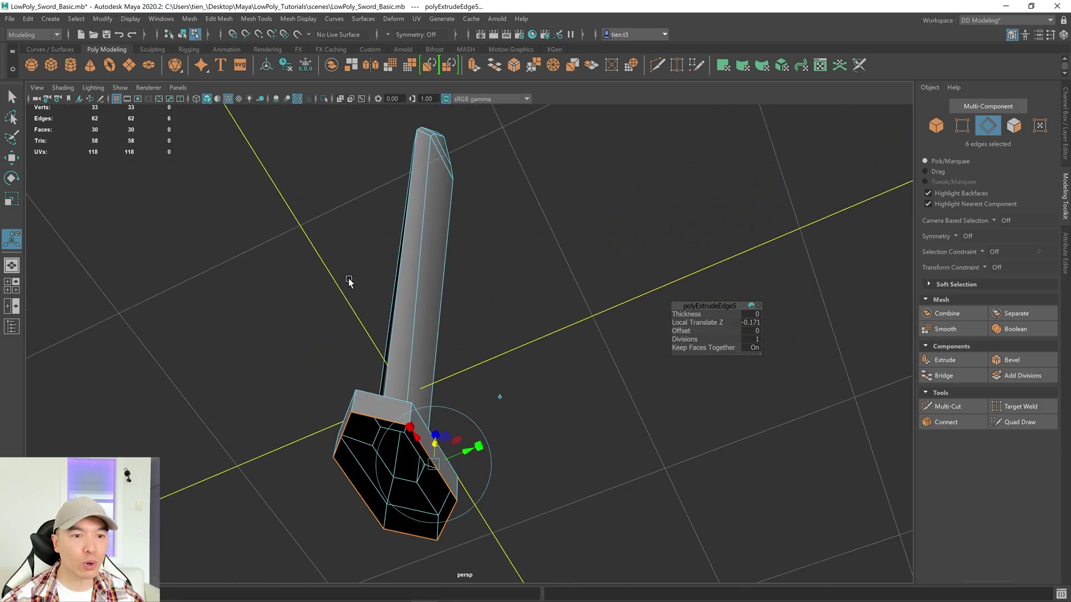
click(189, 19)
click(215, 103)
alt+drag(335, 179, 365, 193)
right_drag(530, 201, 607, 139)
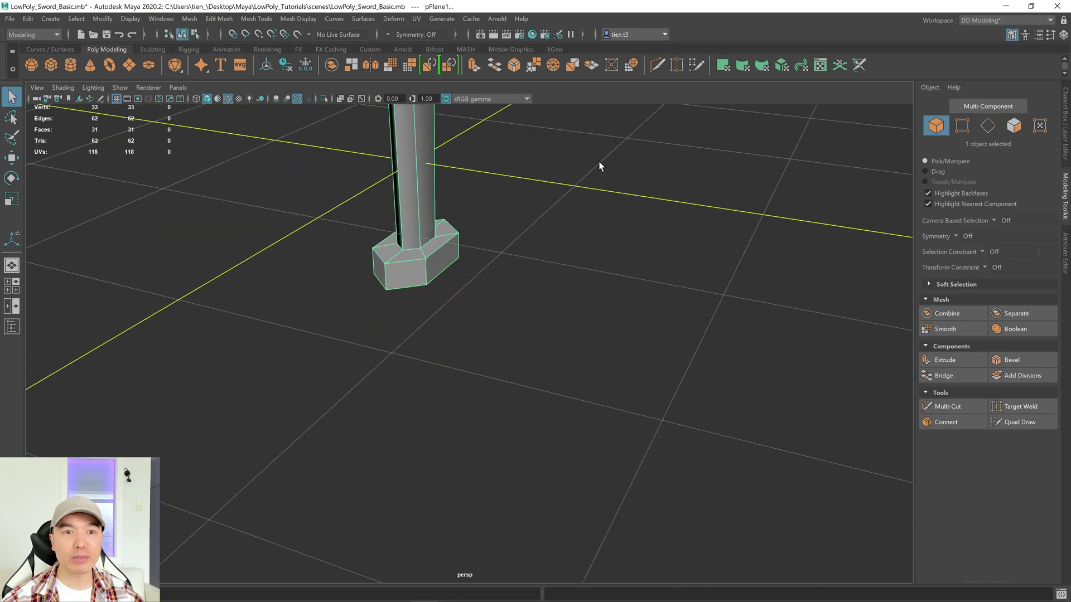
Set the modeling symmetry to World X.
scroll(599, 165, down, 5)
alt+drag(545, 219, 547, 115)
alt+right_drag(547, 115, 540, 221)
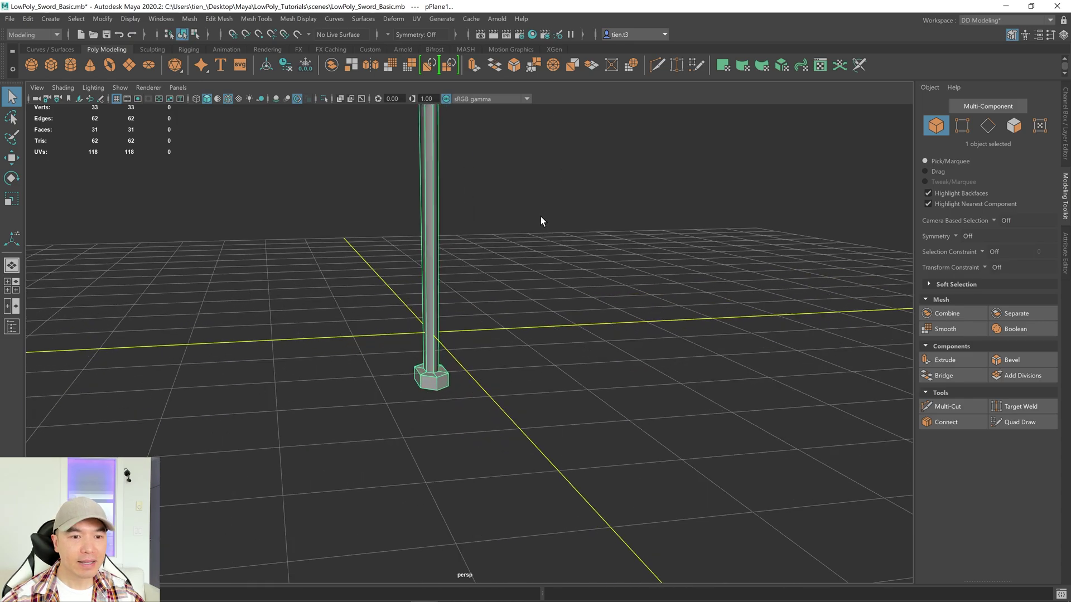
alt+drag(541, 221, 504, 179)
alt+right_drag(504, 179, 539, 317)
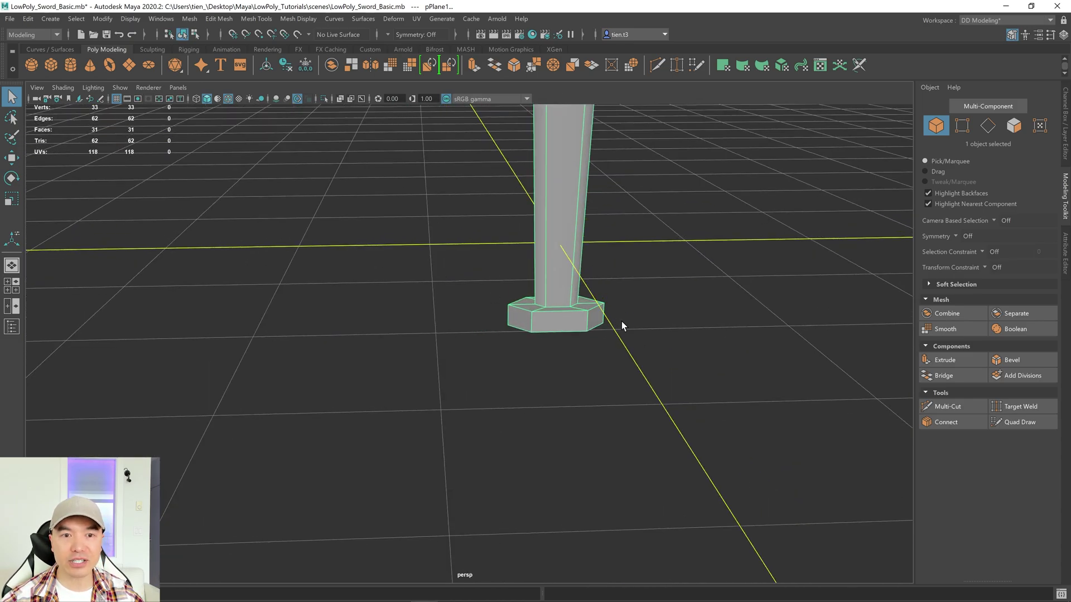
alt+drag(574, 353, 581, 361)
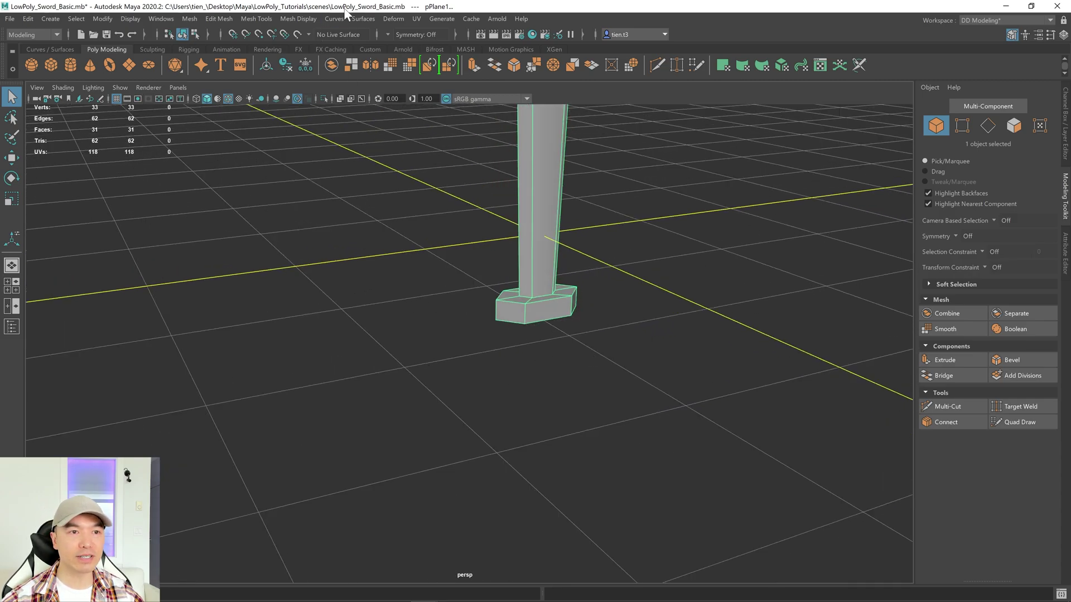
click(389, 35)
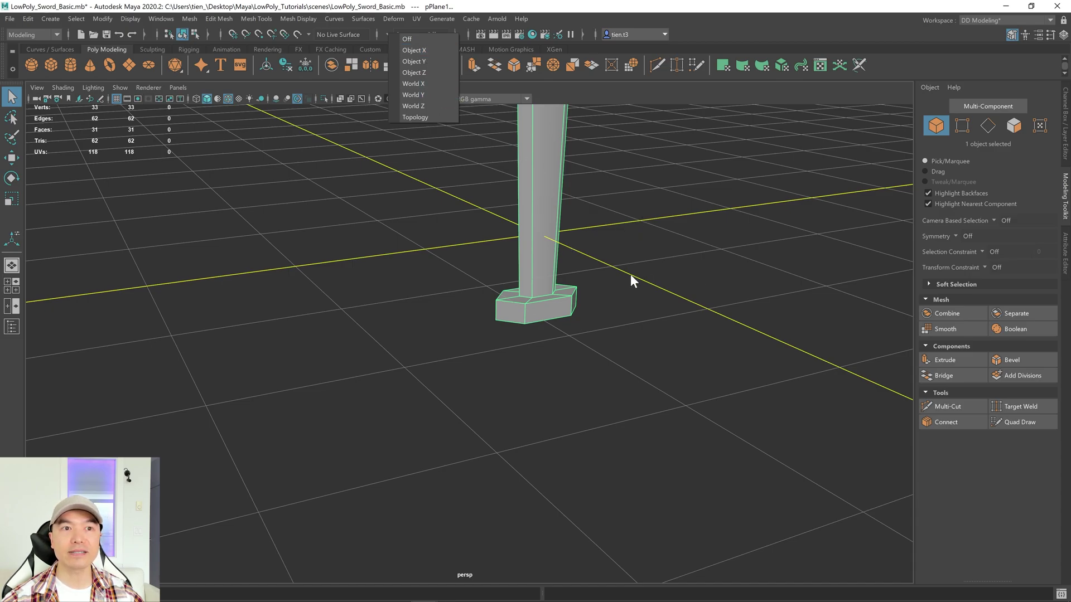
click(426, 83)
alt+drag(608, 327, 632, 330)
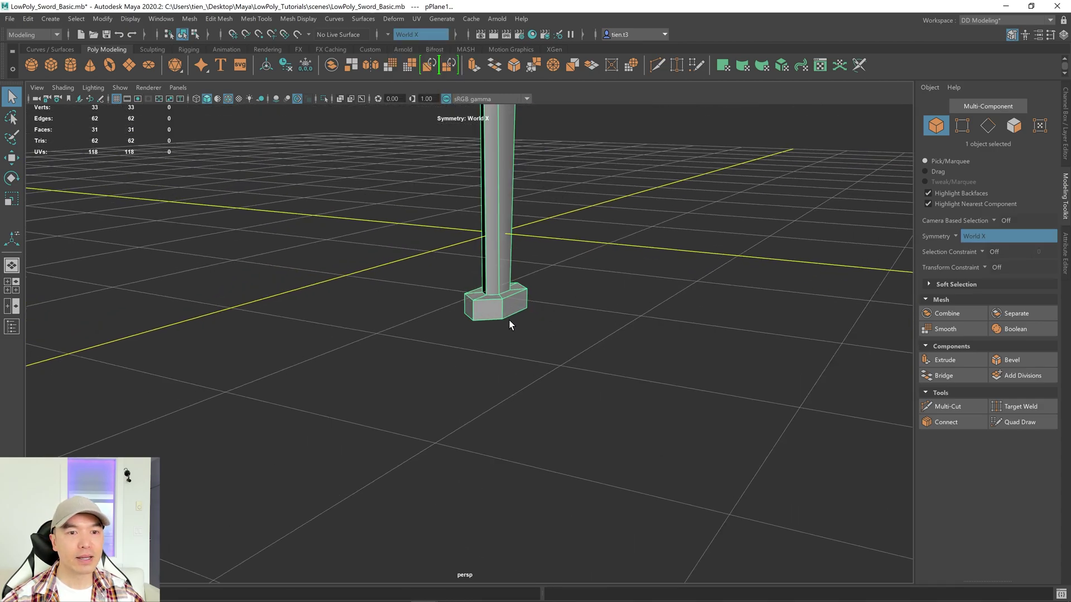
Extrude the four slanted end faces of the guard and move them symmetrically outward along X to widen it.
right_drag(667, 239, 718, 229)
click(468, 306)
shift+click(473, 293)
alt+middle_drag(473, 293, 559, 393)
scroll(559, 393, up, 3)
alt+drag(559, 393, 619, 425)
scroll(619, 424, down, 5)
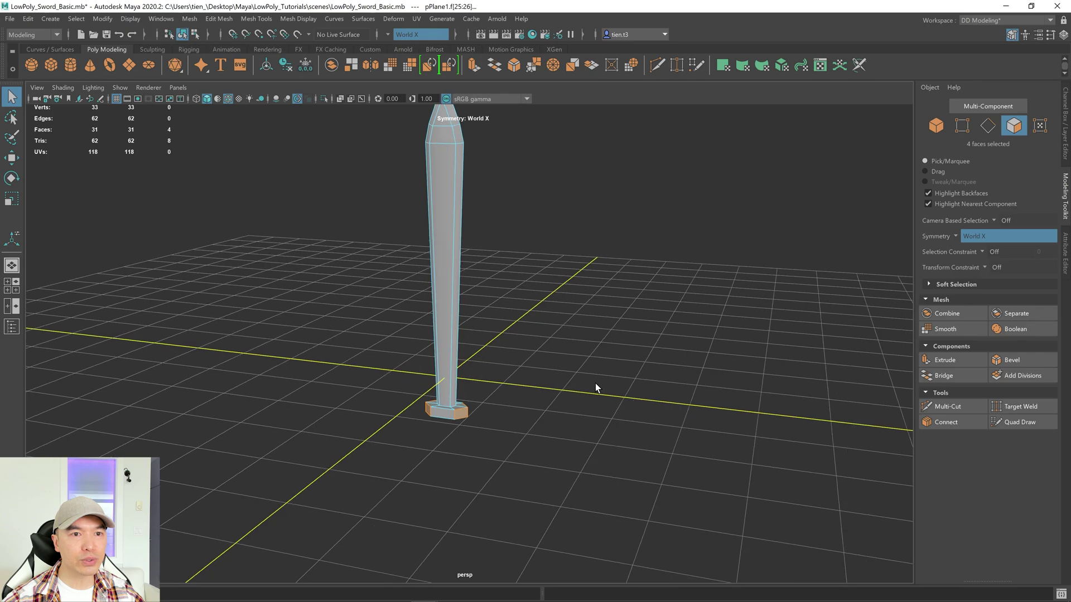
click(945, 359)
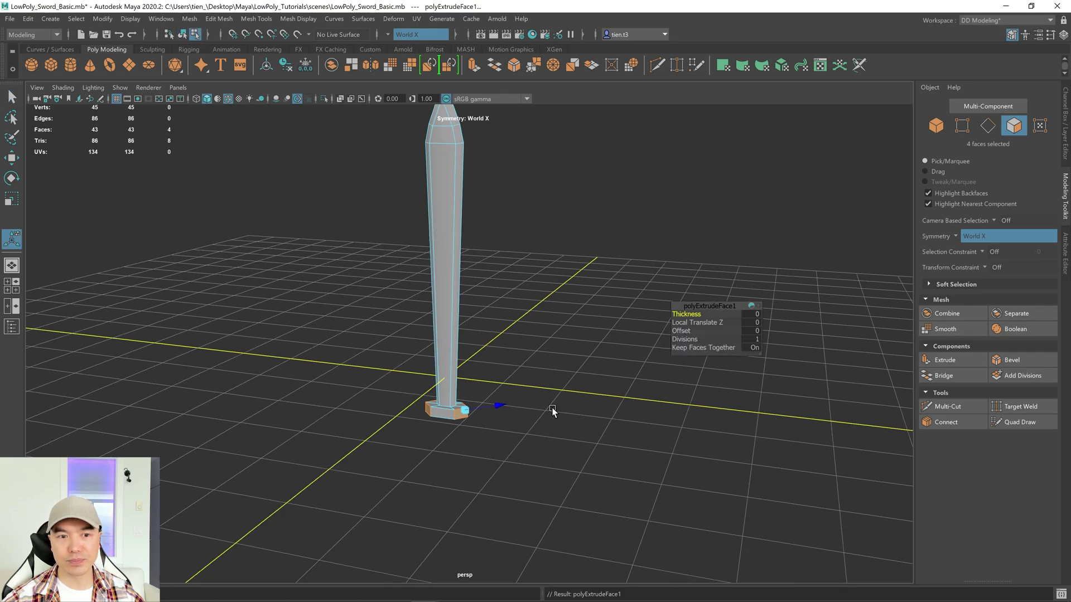
scroll(580, 405, up, 2)
alt+drag(580, 404, 454, 349)
key(w)
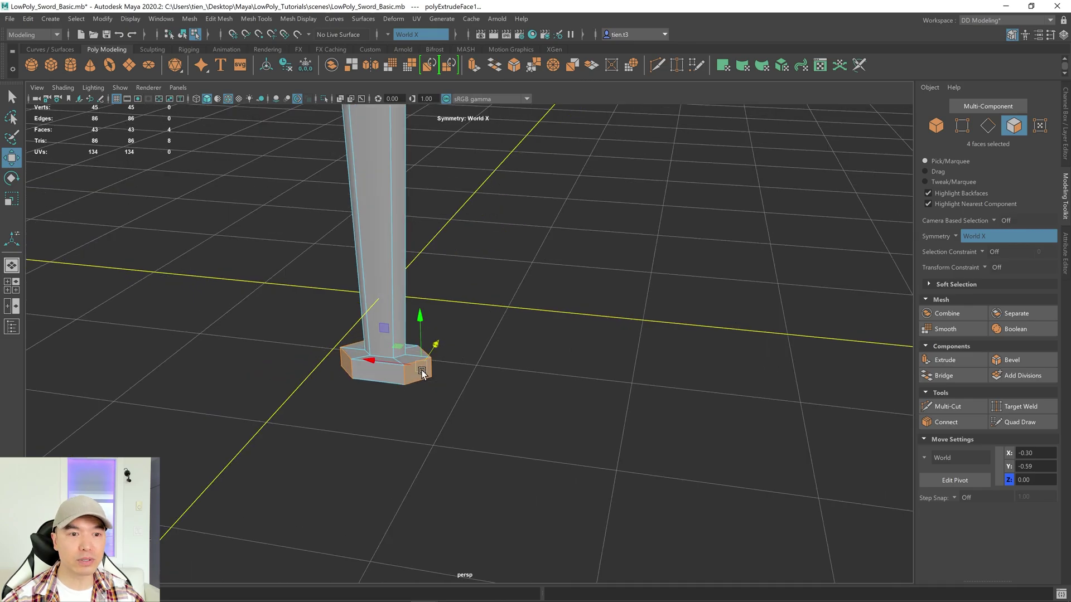
key(r)
mouse_move(371, 365)
mouse_down()
mouse_move(405, 368)
mouse_move(400, 375)
mouse_up()
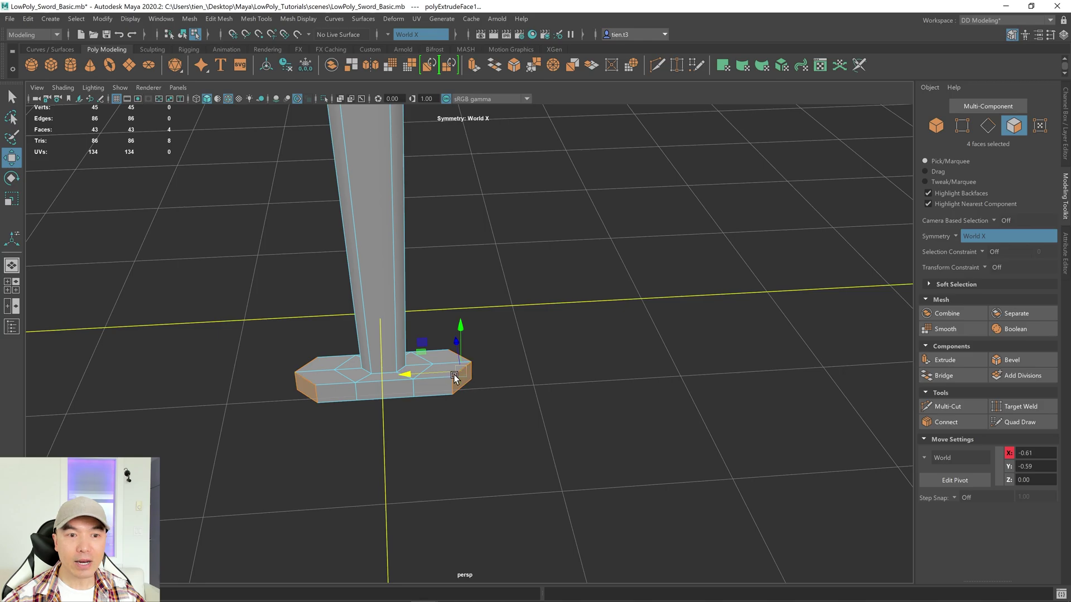
Scale and rotate the guard's end faces so both ends tilt upward, adjusting their position along X.
key(r)
drag(414, 373, 467, 345)
alt+right_drag(466, 345, 536, 354)
mouse_move(536, 355)
alt+mouse_down()
mouse_move(491, 349)
mouse_move(508, 323)
mouse_move(500, 302)
mouse_move(507, 323)
mouse_move(481, 337)
mouse_move(454, 371)
mouse_move(473, 364)
mouse_move(401, 423)
mouse_move(409, 416)
mouse_move(364, 389)
mouse_move(445, 399)
mouse_move(530, 335)
alt+mouse_up()
key(e)
key(w)
scroll(516, 333, up, 2)
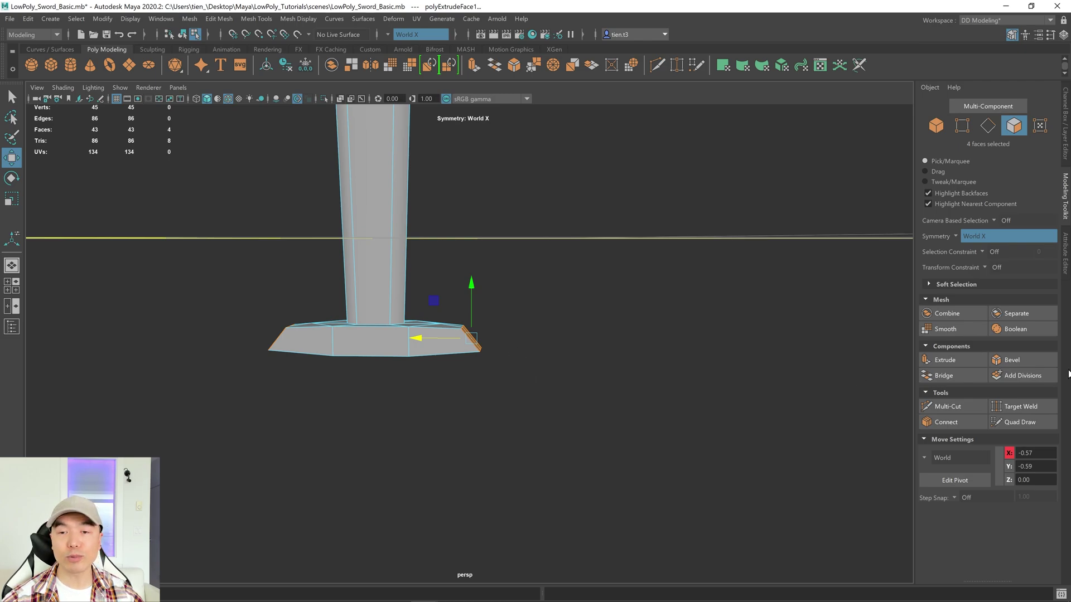
Extrude the guard's end faces again outward and upward into two arms, and scale down and rotate their tips.
click(967, 361)
mouse_move(494, 319)
mouse_down()
mouse_move(574, 279)
mouse_move(574, 303)
mouse_move(384, 363)
mouse_move(488, 334)
mouse_up()
key(r)
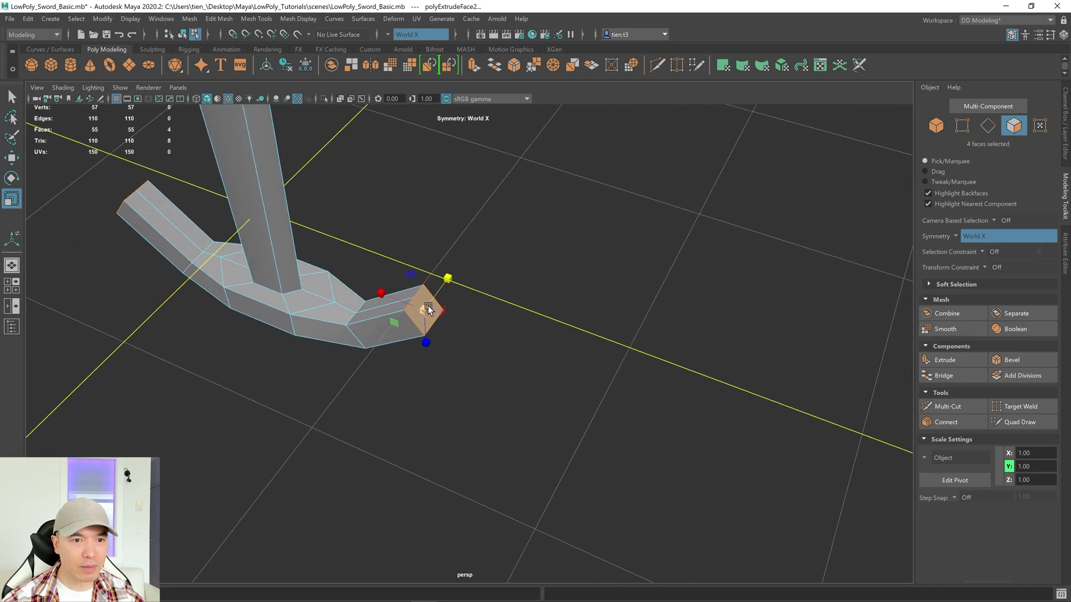
middle_drag(448, 279, 445, 279)
drag(385, 295, 399, 306)
alt+drag(426, 342, 543, 311)
key(e)
alt+drag(501, 351, 545, 335)
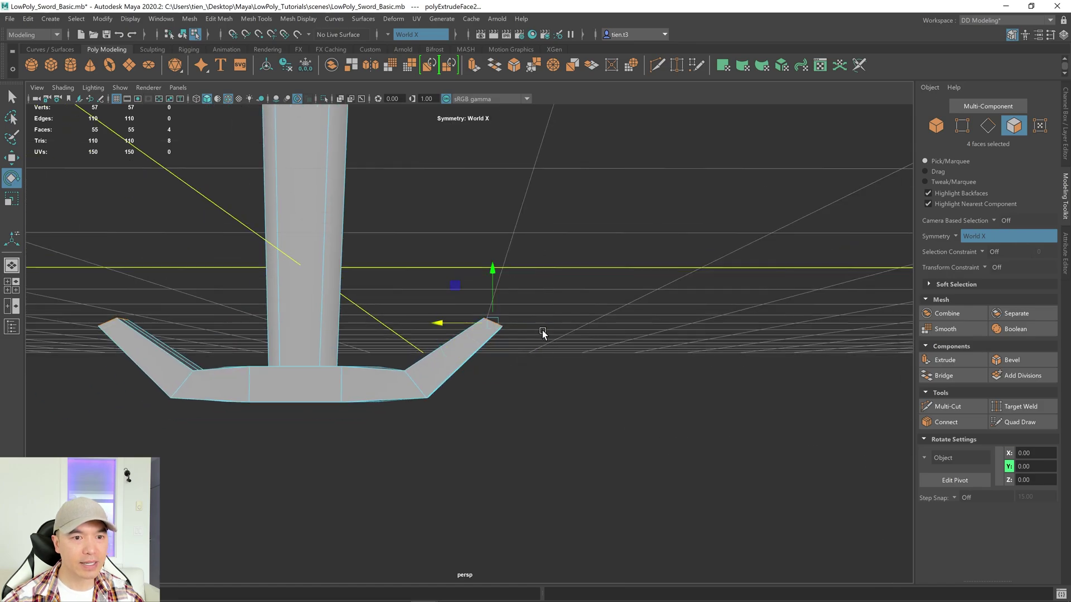
Reposition the tips of the guard's arms and scale them along their depth to refine the taper.
key(w)
drag(456, 290, 474, 365)
key(r)
middle_drag(437, 369, 443, 378)
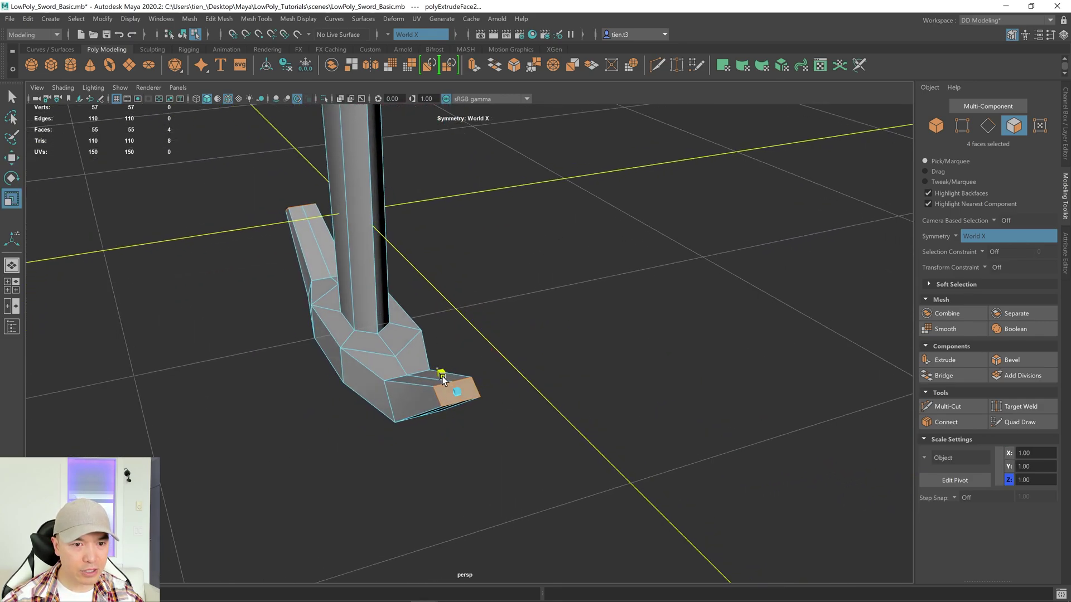
key(e)
alt+drag(468, 380, 524, 337)
alt+drag(441, 381, 439, 373)
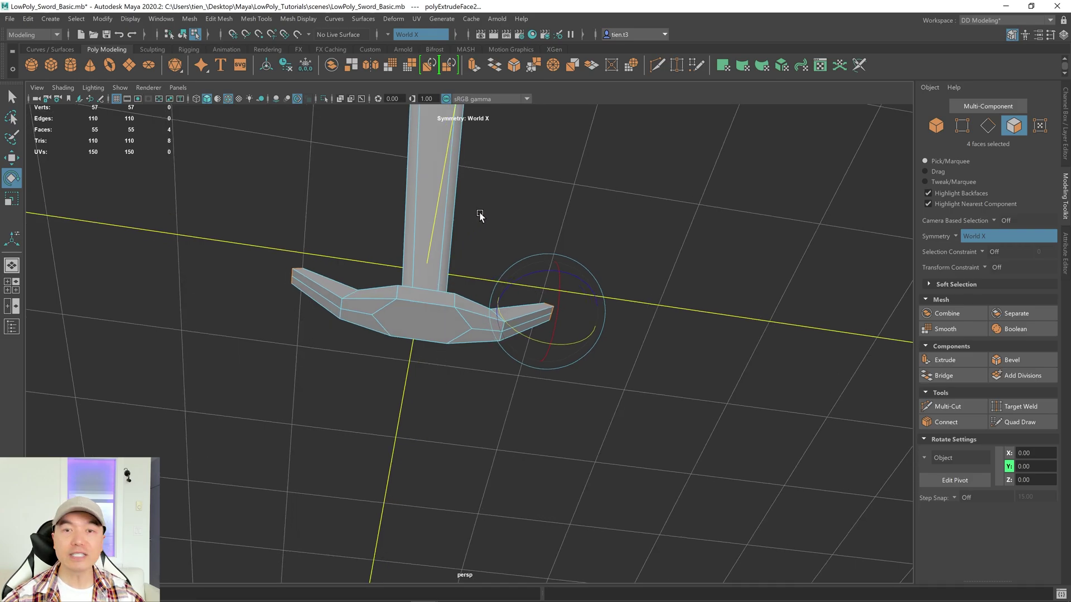
Turn symmetry off and extrude the guard's bottom face with an offset of about 0.087, narrowing the inset face along X.
click(394, 32)
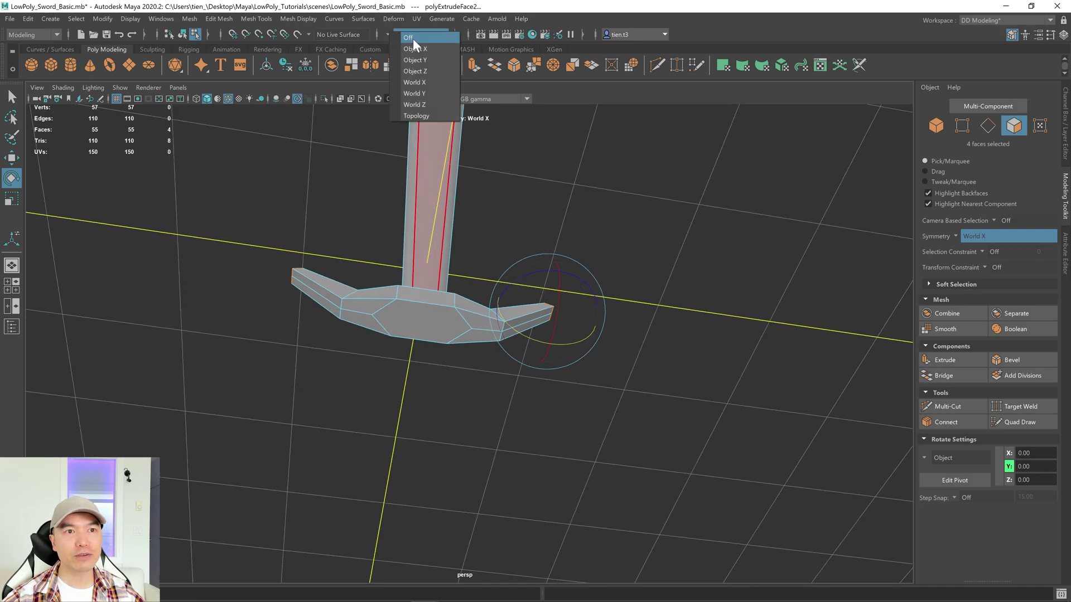
click(413, 39)
right_drag(496, 142, 496, 172)
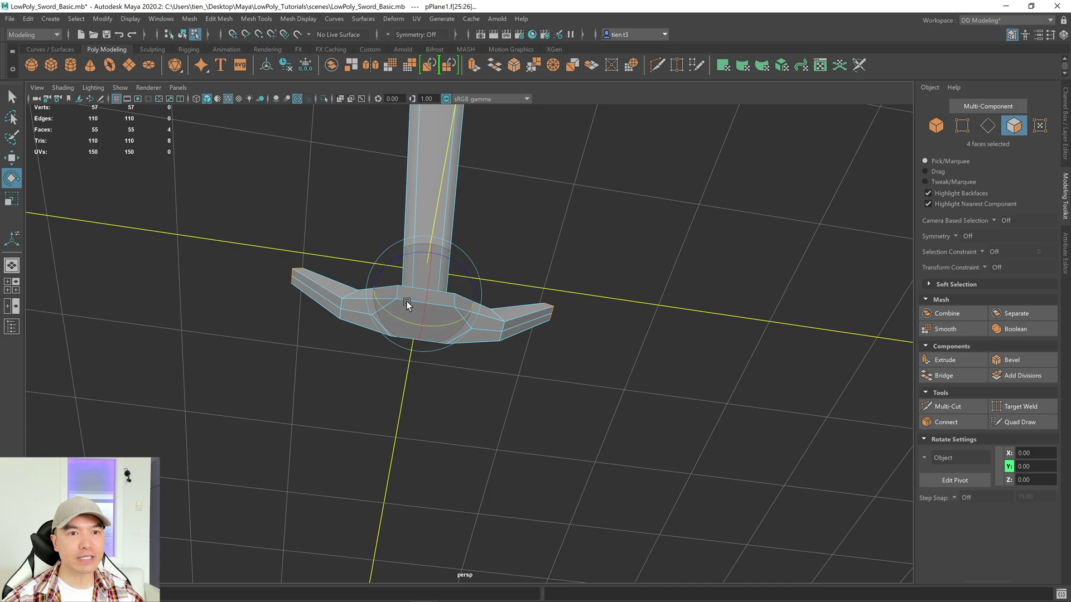
click(428, 320)
alt+drag(427, 320, 464, 317)
scroll(433, 305, up, 3)
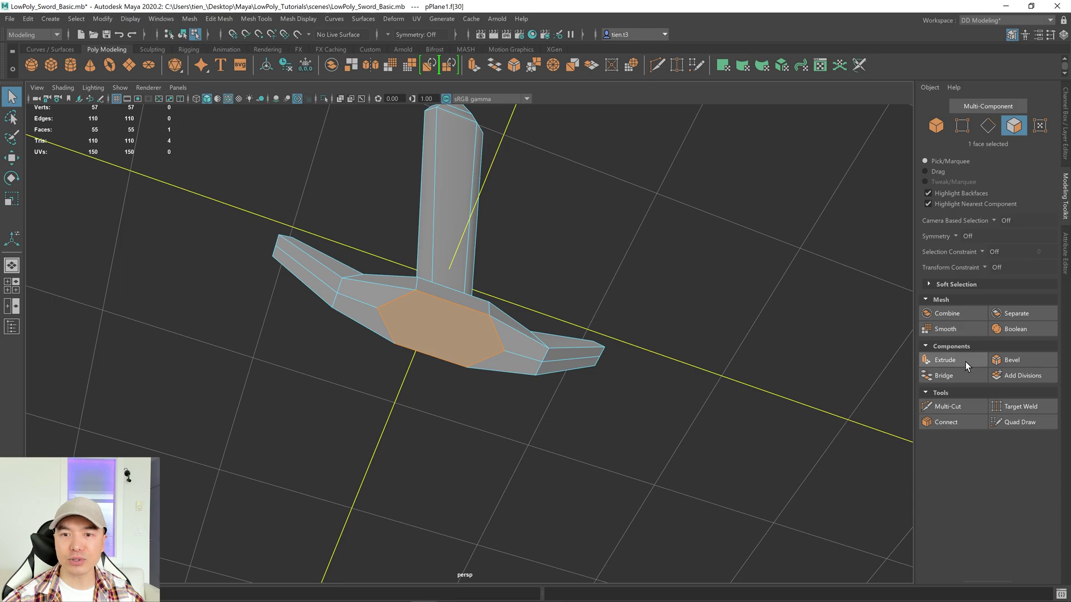
click(965, 362)
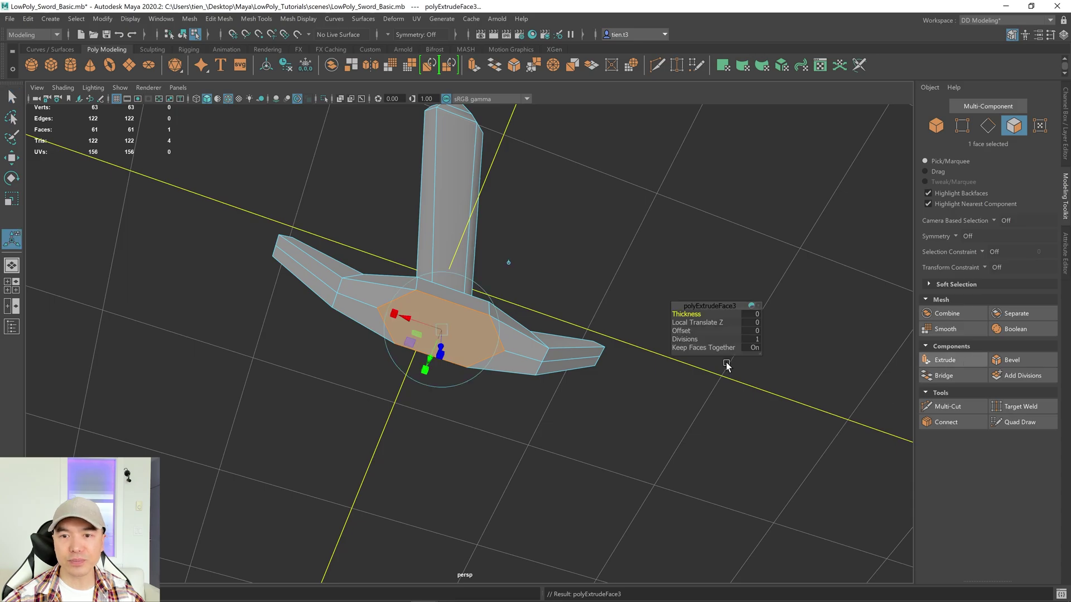
drag(680, 330, 692, 329)
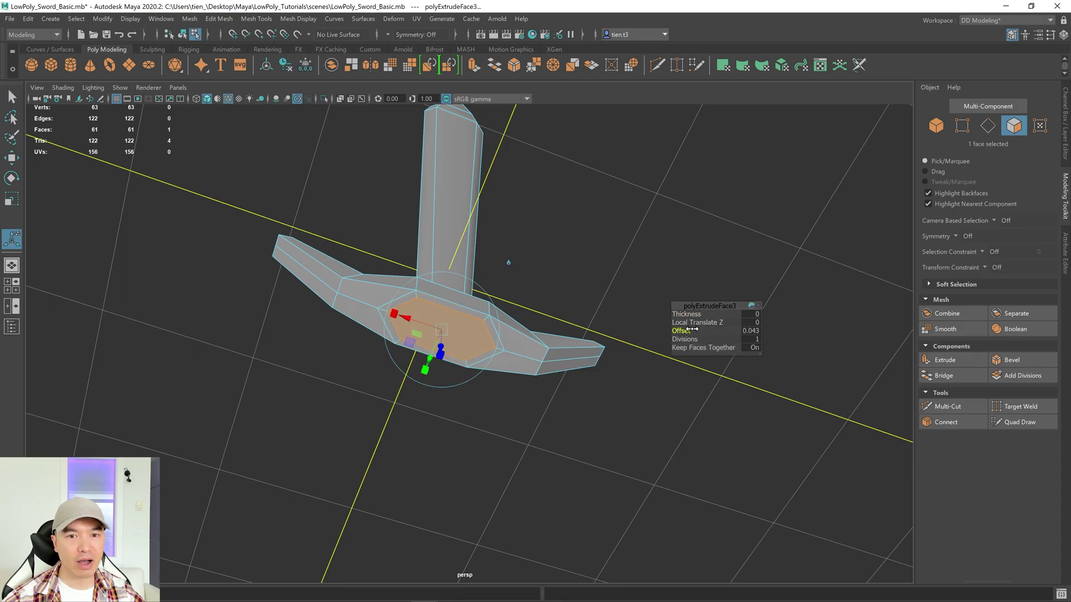
alt+drag(625, 333, 557, 289)
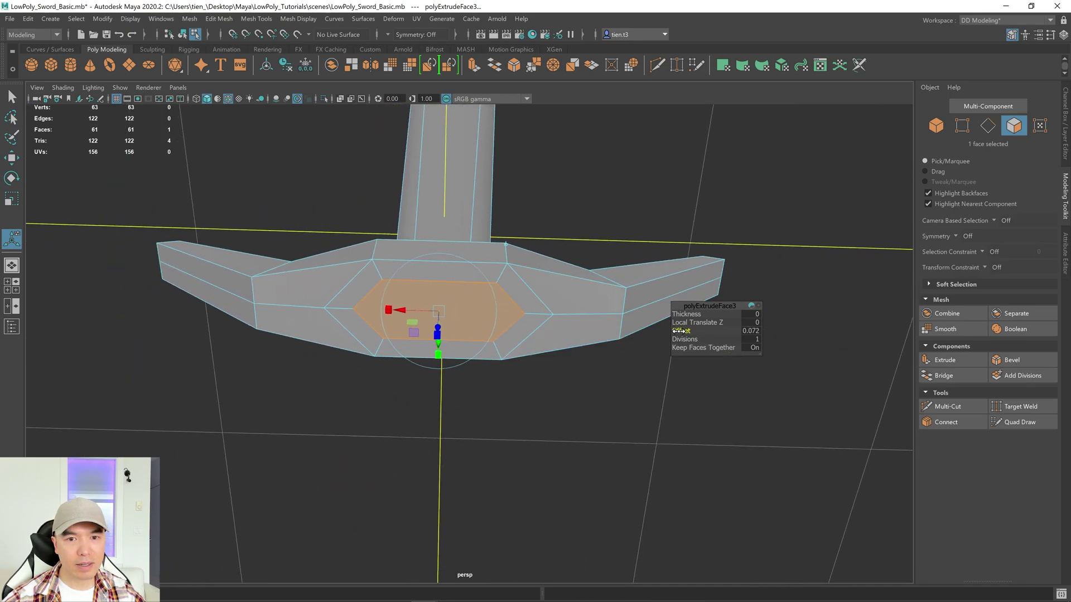
drag(680, 330, 682, 331)
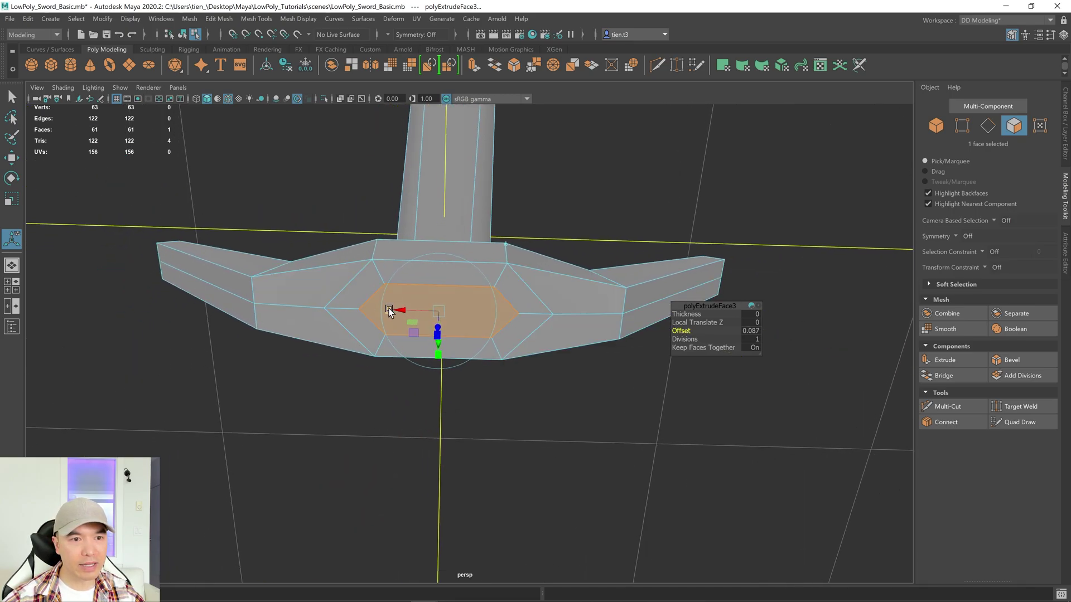
drag(389, 311, 442, 311)
Scale the four upper and lower corner vertices of the inset face inward along X to even out the hexagon.
scroll(443, 312, up, 5)
right_drag(441, 254, 394, 236)
click(379, 244)
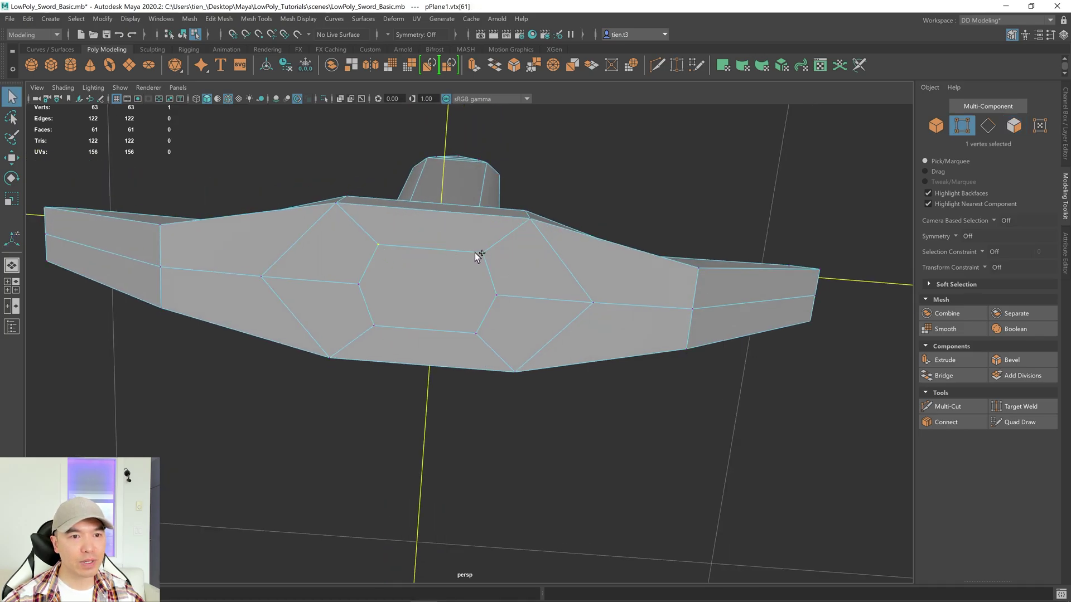
shift+click(373, 326)
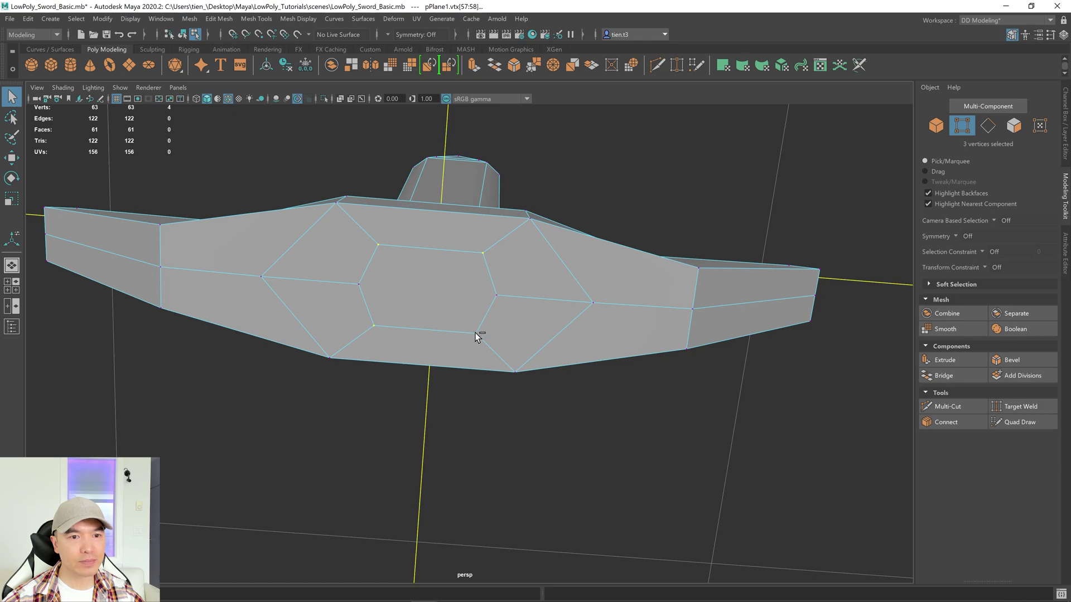
shift+click(475, 333)
key(r)
middle_drag(378, 286, 384, 285)
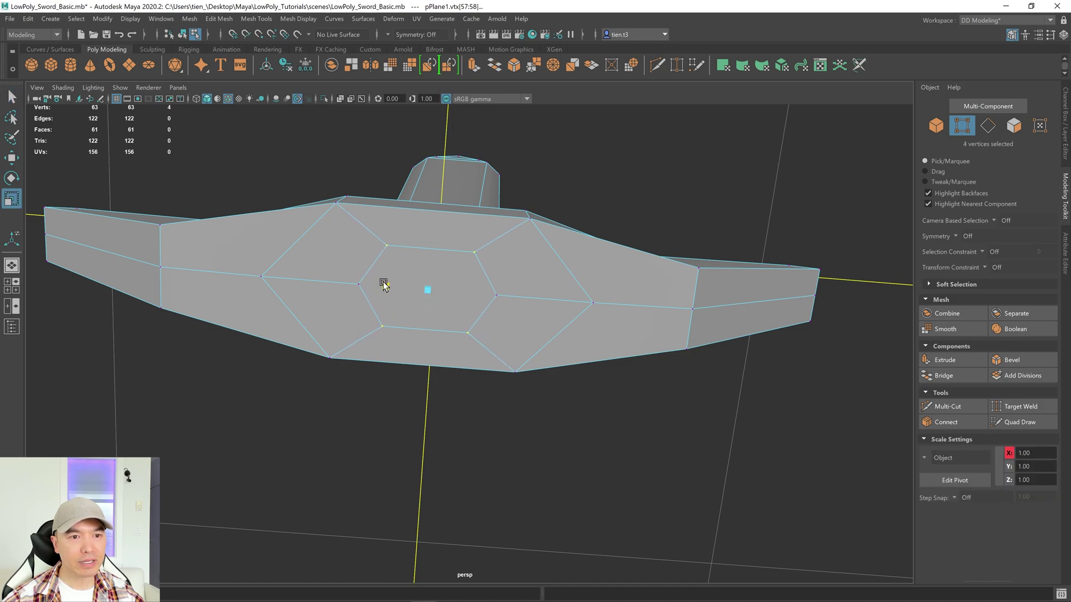
Scale the inset hexagonal face under the guard down uniformly to the handle's thickness.
right_drag(387, 279, 412, 279)
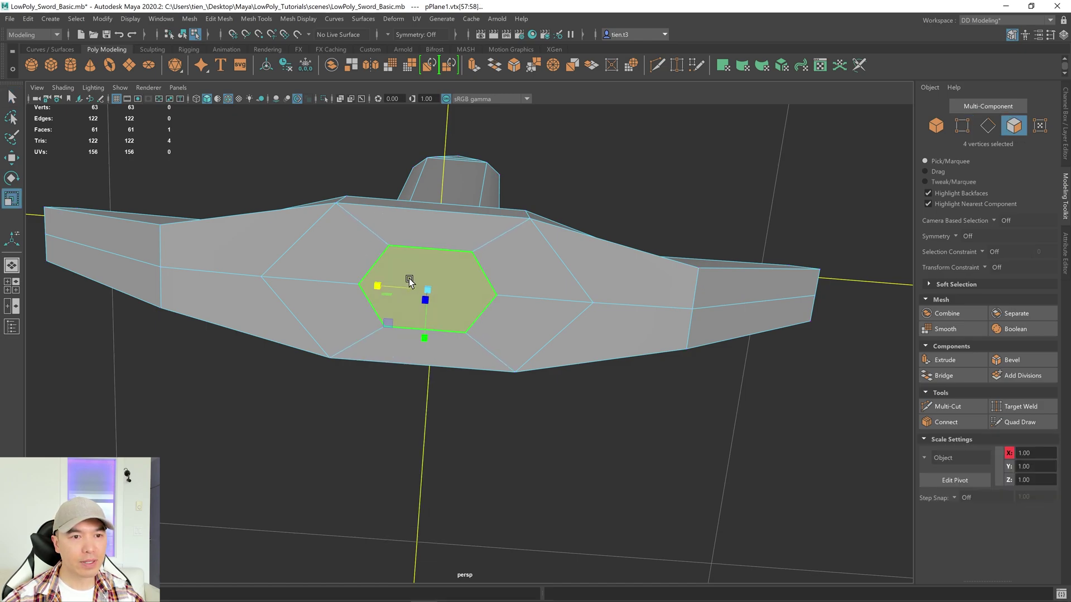
click(433, 292)
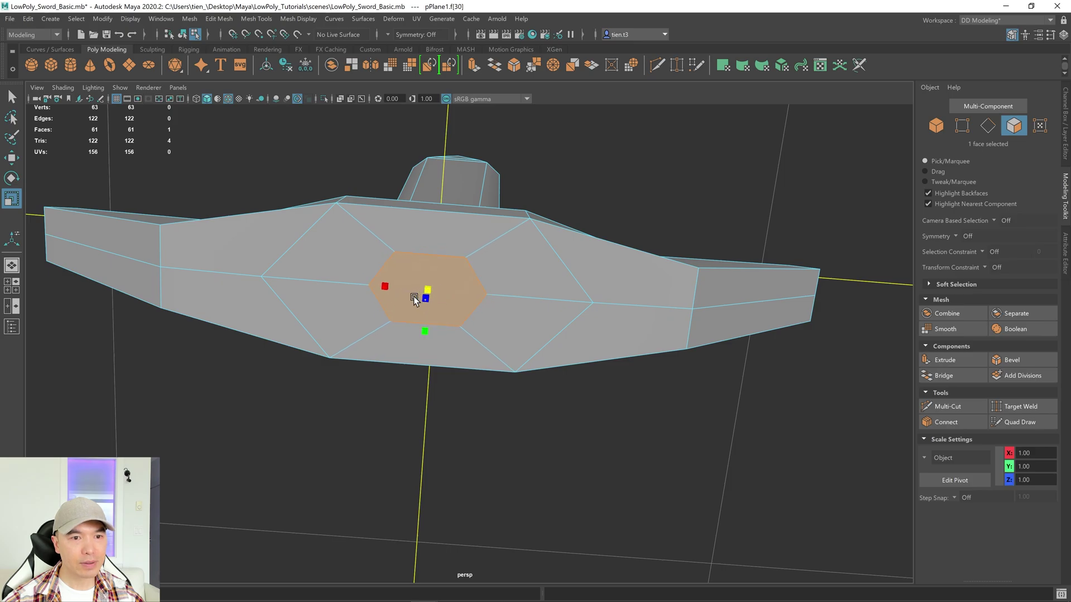
alt+drag(412, 296, 466, 345)
click(463, 331)
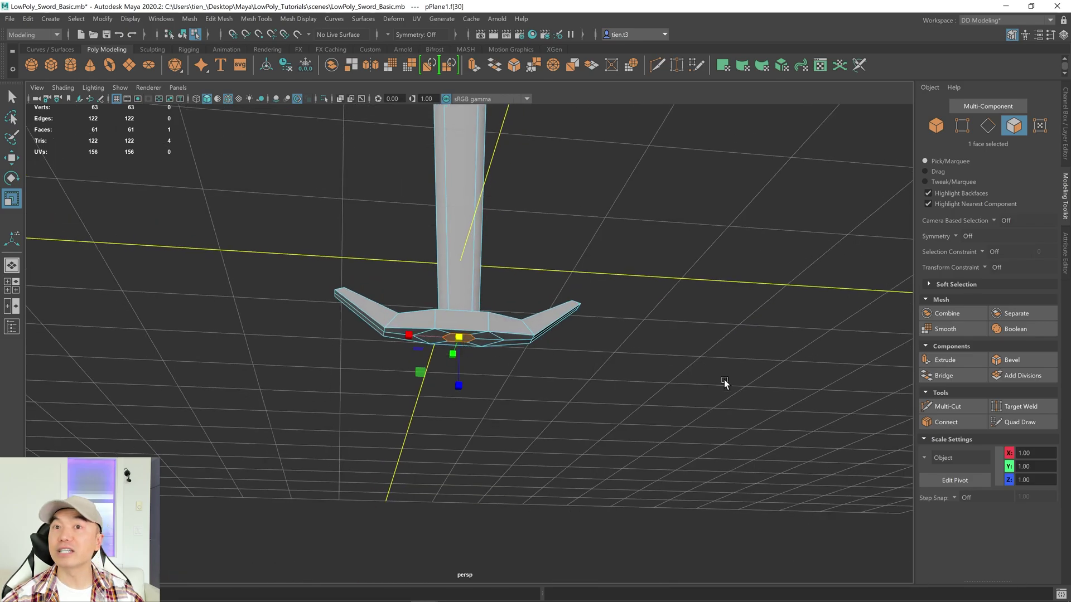
Extrude the inset hexagonal face under the guard downward by about 1.15 to form the handle.
click(945, 359)
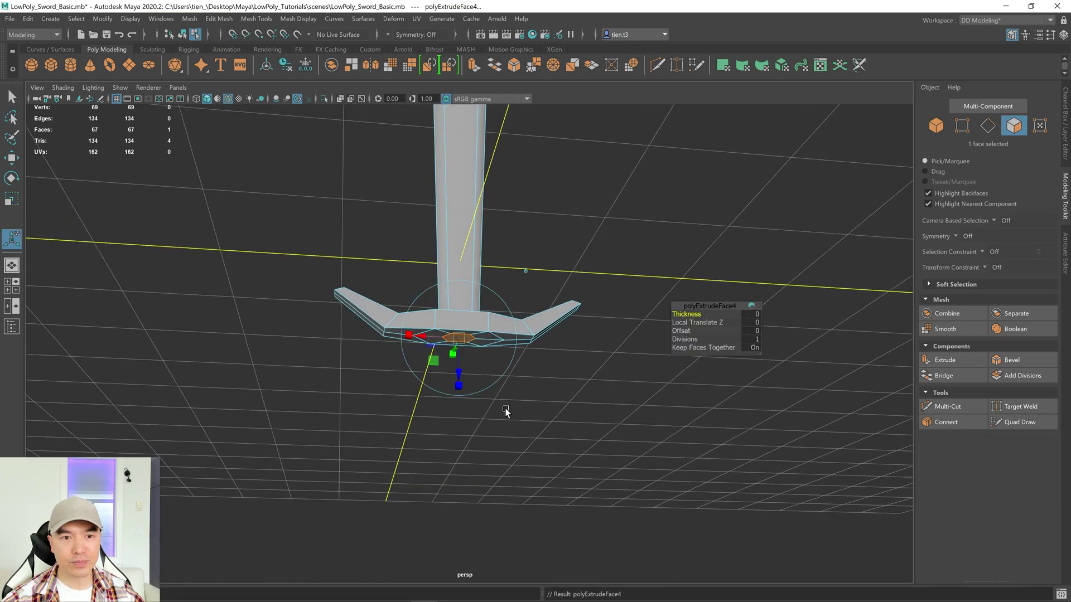
drag(459, 374, 554, 467)
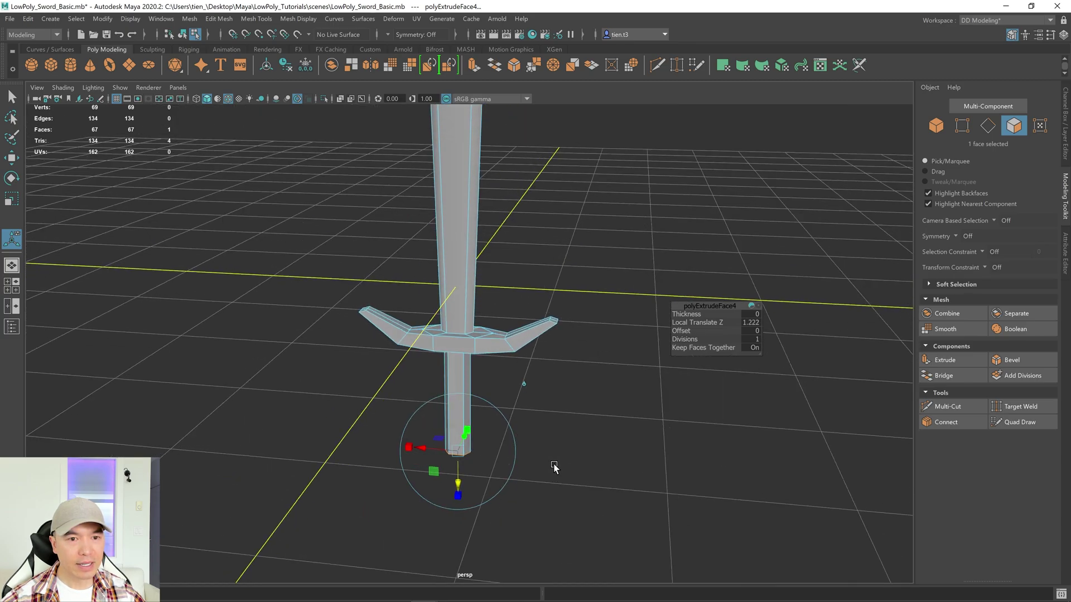
drag(462, 488, 426, 407)
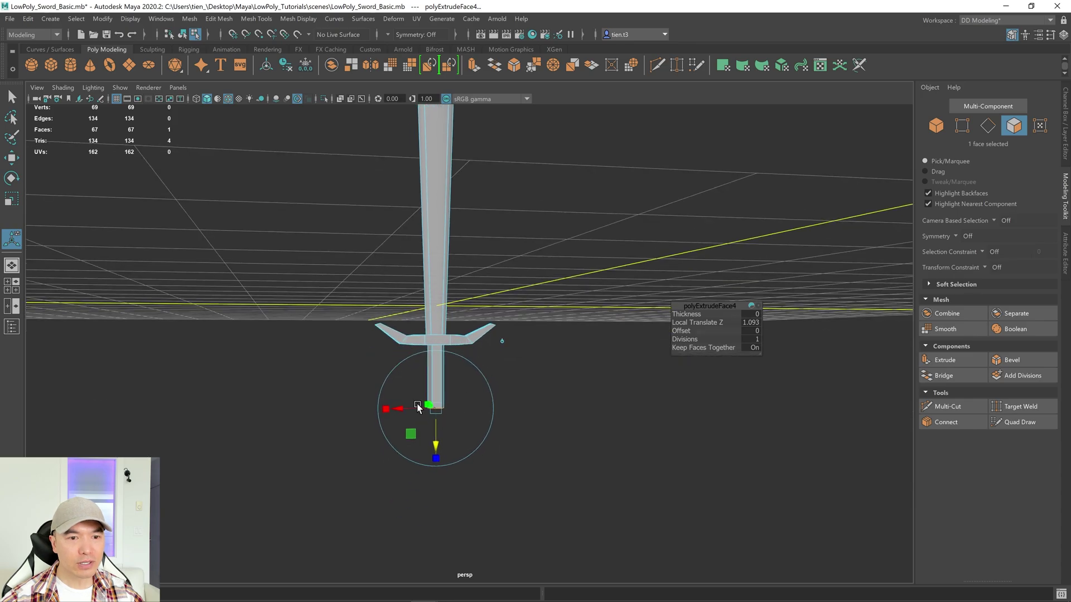
drag(435, 445, 437, 453)
alt+drag(506, 401, 519, 319)
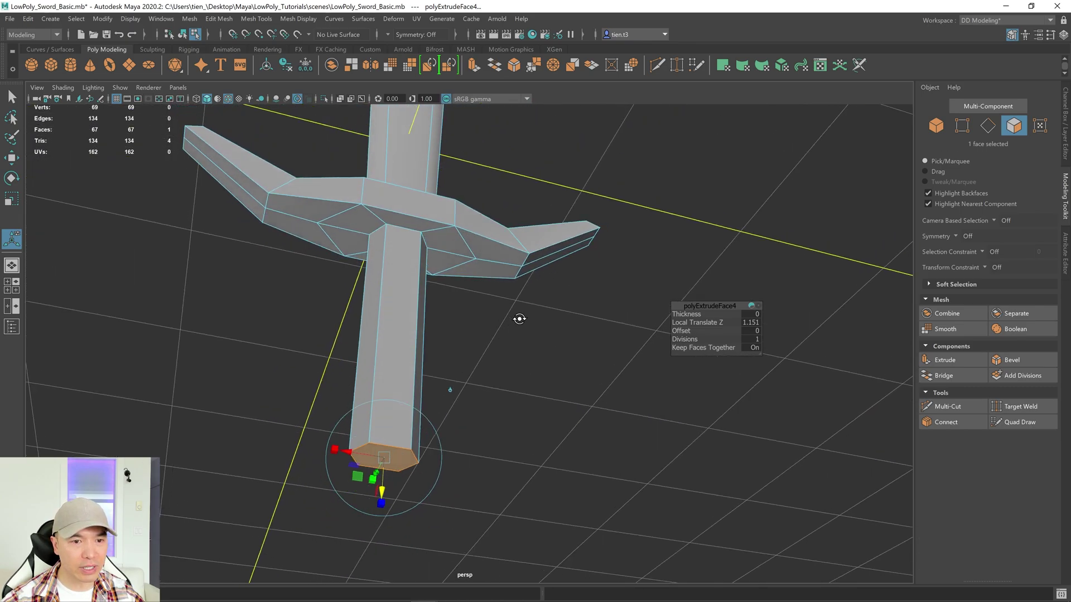
Extrude and widen the handle's end face, lower it to about -1.90 in Y, and extrude it again down to about -2.25 for the pommel.
key(r)
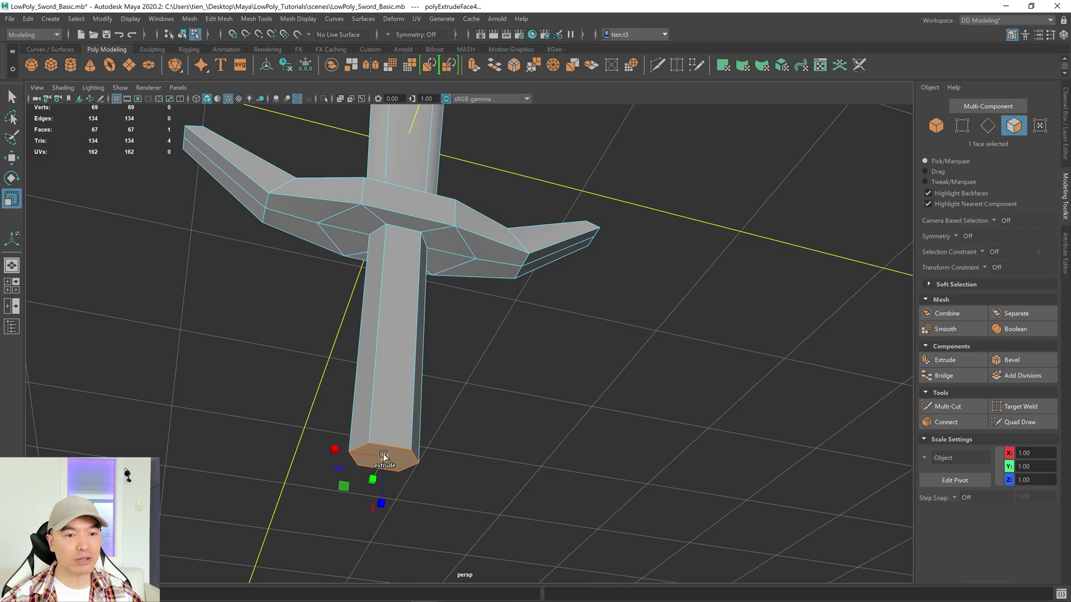
drag(384, 456, 428, 471)
key(w)
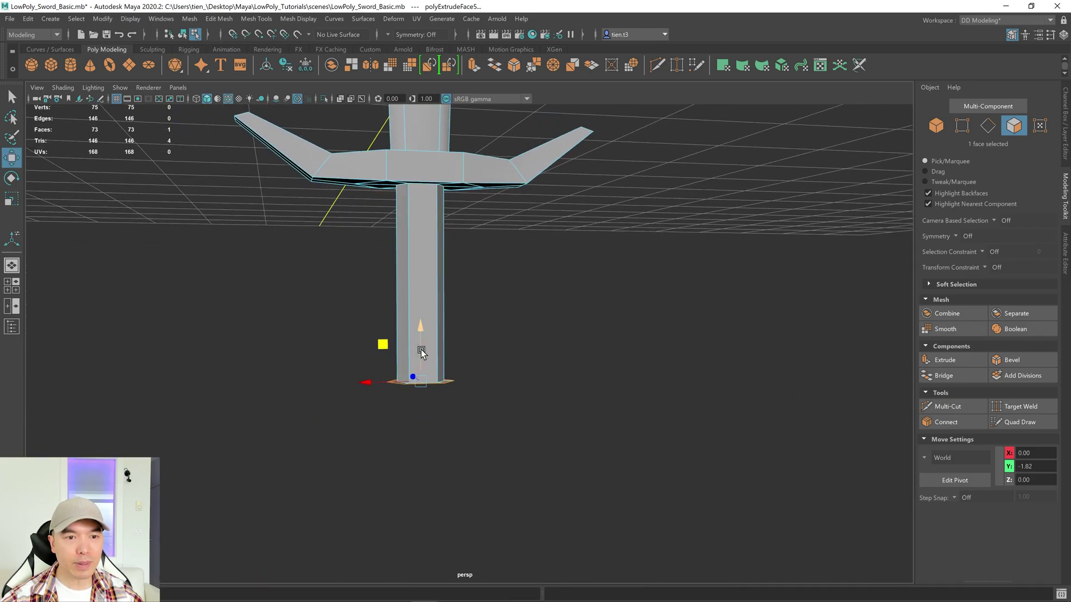
drag(421, 327, 422, 342)
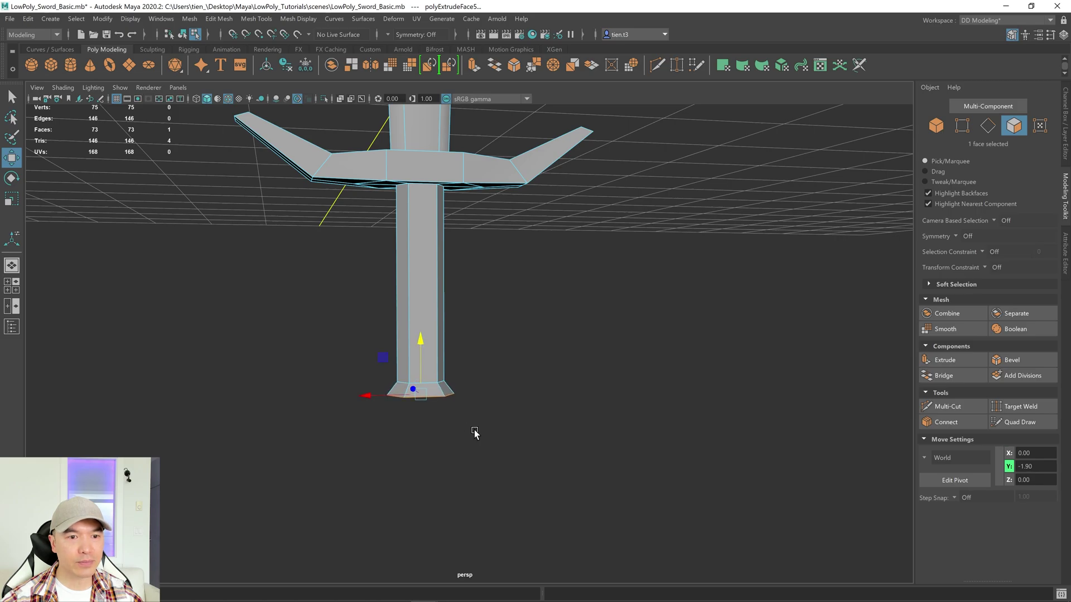
alt+middle_drag(495, 426, 512, 409)
shift+drag(437, 326, 482, 404)
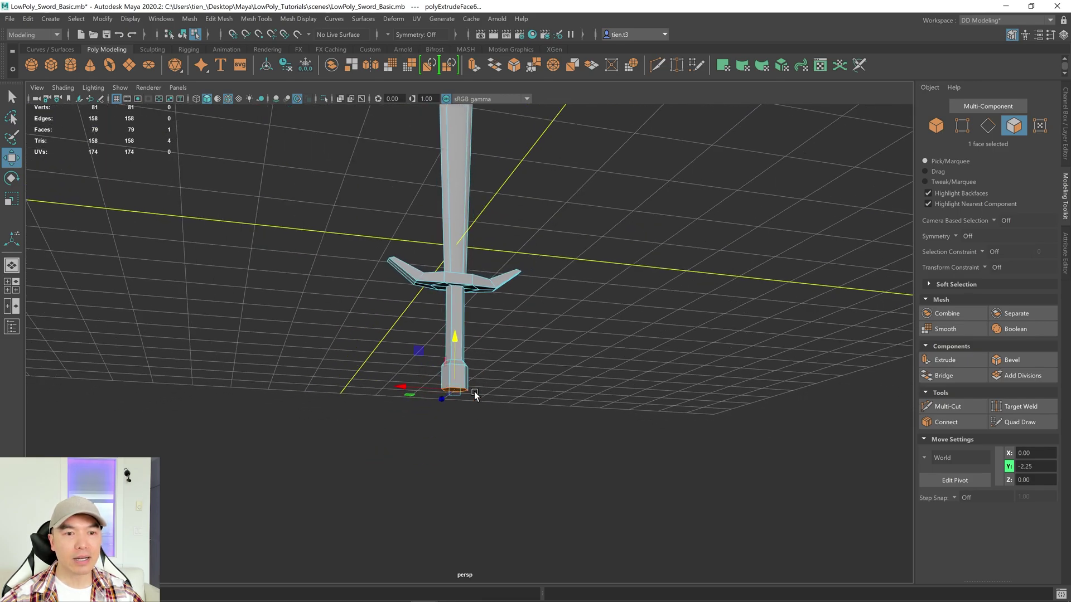
Bevel the pommel's bottom face with a fraction of about 0.819 and hide the viewport grid.
click(1011, 360)
scroll(619, 374, up, 4)
alt+drag(609, 372, 569, 344)
drag(692, 317, 761, 318)
alt+drag(420, 436, 447, 428)
click(116, 99)
alt+drag(479, 348, 487, 317)
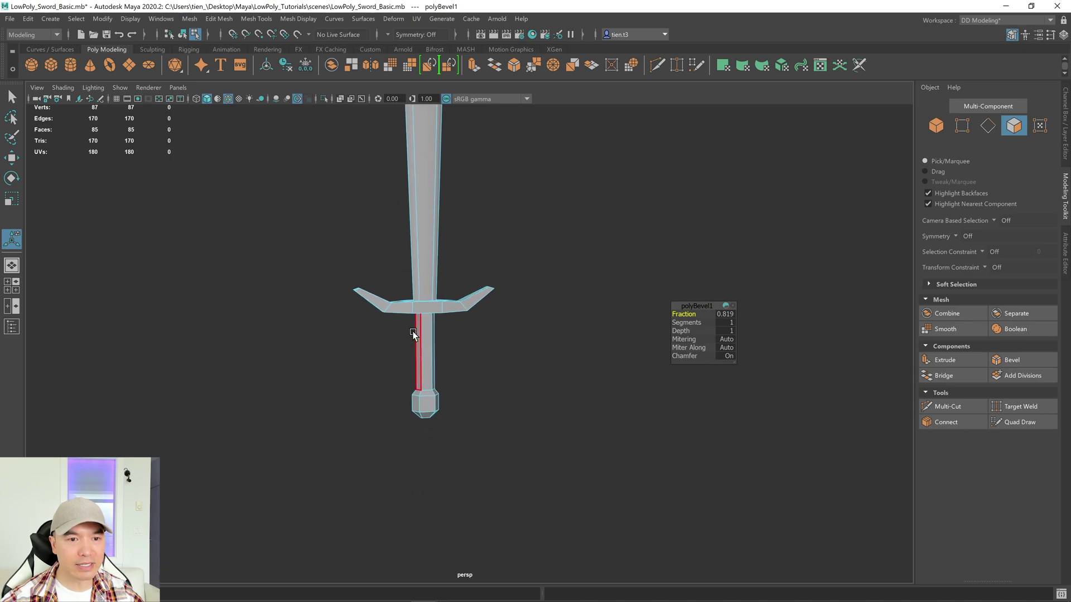
Insert two edge loops around the handle with the Multi-Cut tool, dividing it roughly into thirds.
key(q)
right_click(427, 256)
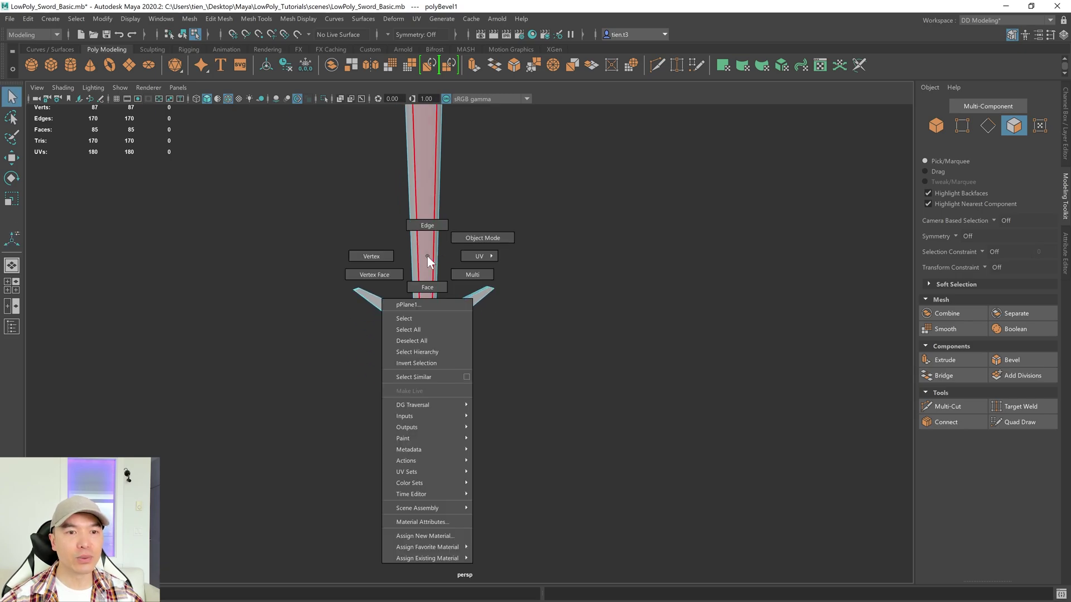
right_drag(427, 256, 505, 222)
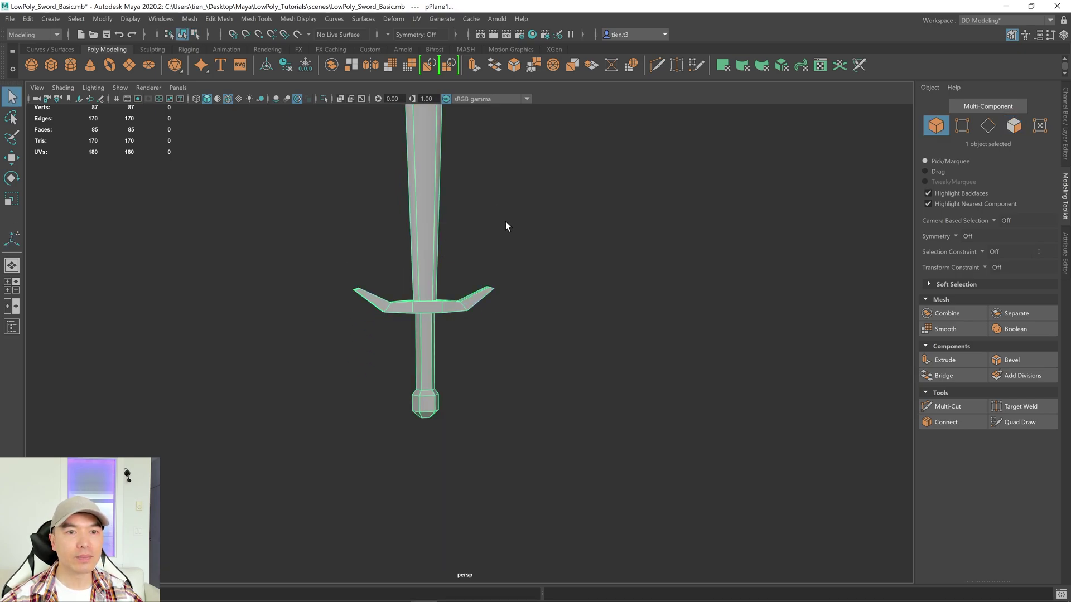
click(657, 65)
scroll(437, 279, up, 2)
click(406, 304)
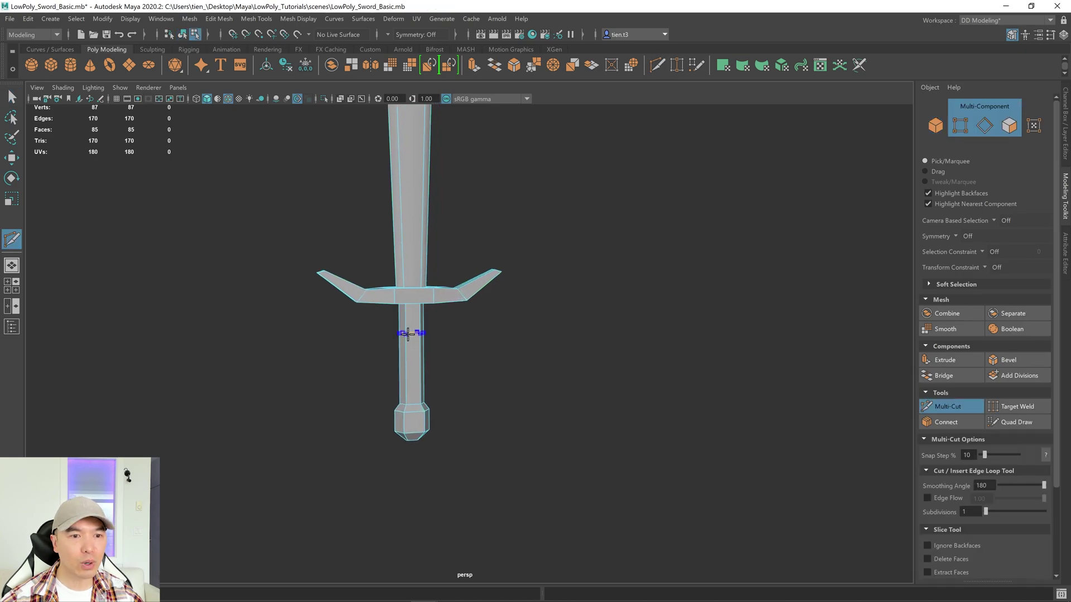
ctrl+click(411, 336)
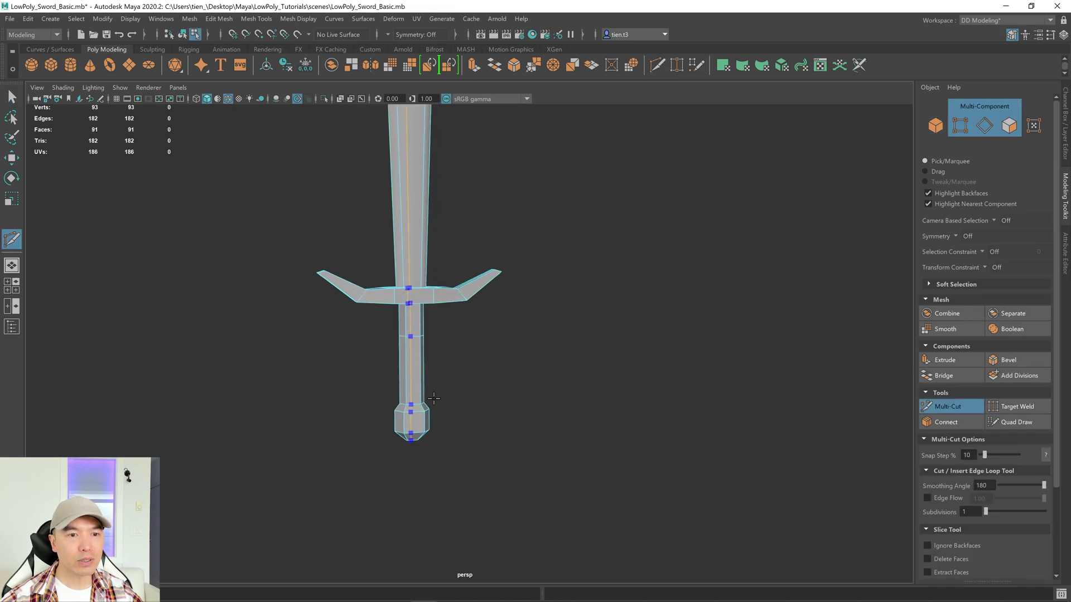
ctrl+click(418, 373)
alt+drag(414, 370, 441, 377)
key(q)
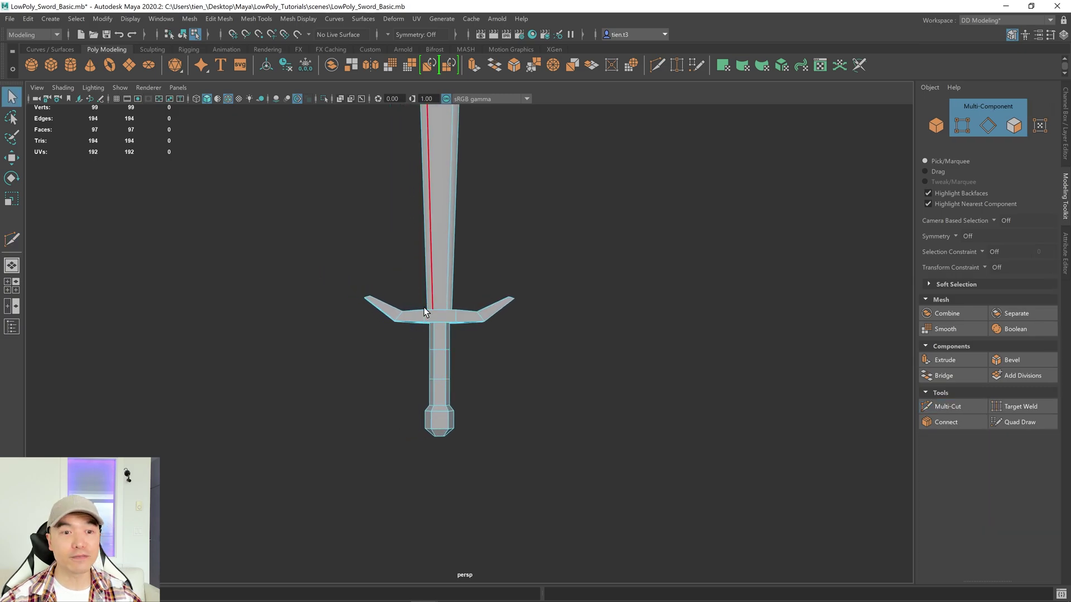
Scale the 12 vertices of the handle's two edge loops inward to narrow the grip and raise them slightly.
right_drag(551, 264, 491, 261)
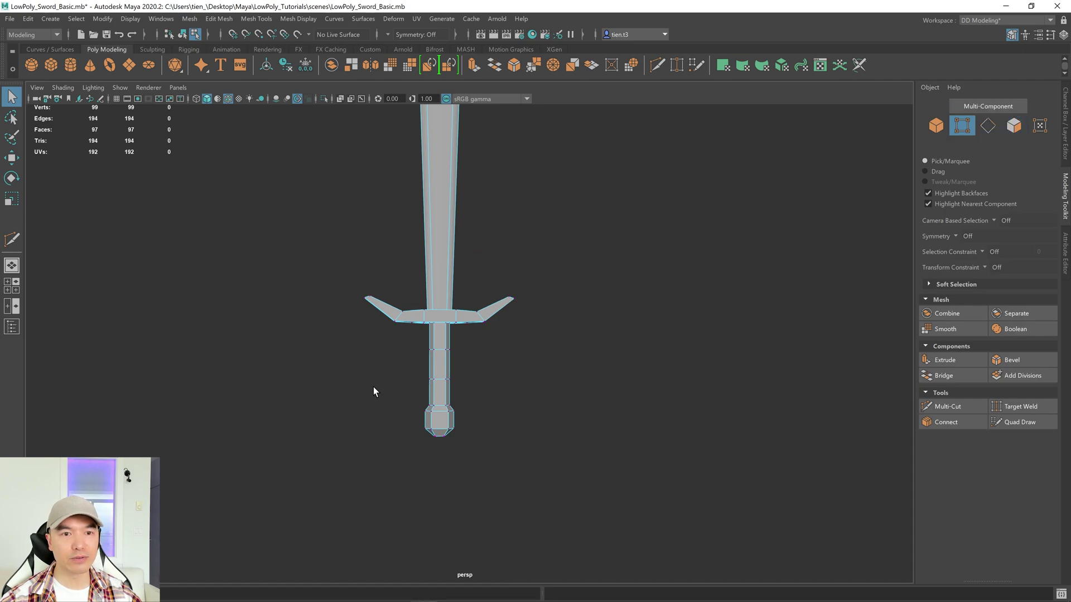
drag(481, 382, 480, 384)
mouse_move(480, 384)
alt+mouse_down()
mouse_move(480, 396)
mouse_move(530, 395)
mouse_move(450, 395)
mouse_move(406, 371)
mouse_move(371, 367)
mouse_move(426, 373)
mouse_move(403, 379)
alt+mouse_up()
key(r)
key(w)
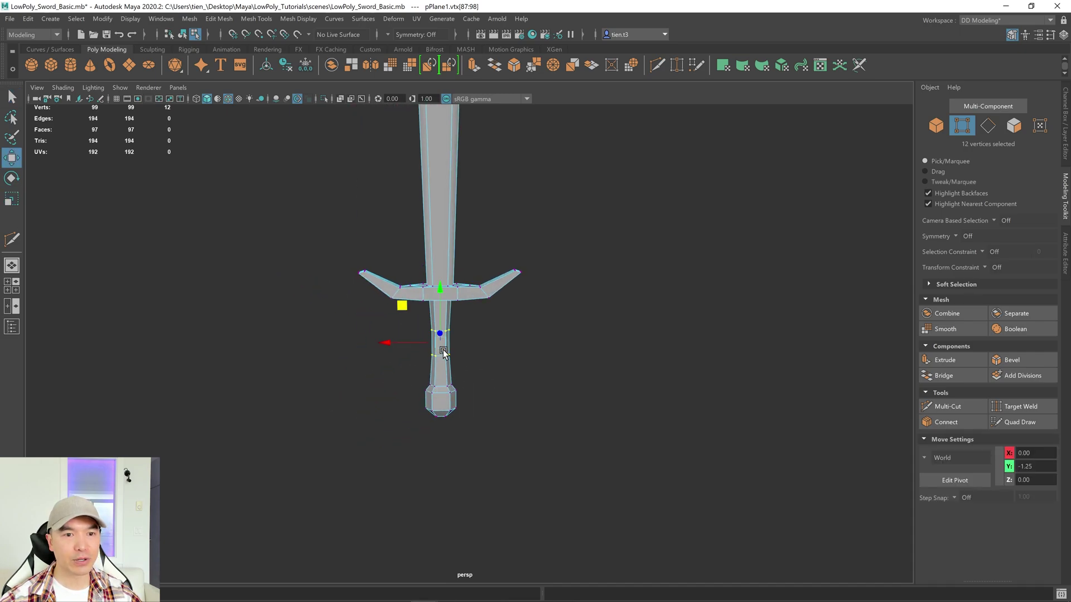
drag(439, 302, 440, 299)
scroll(488, 335, down, 5)
key(q)
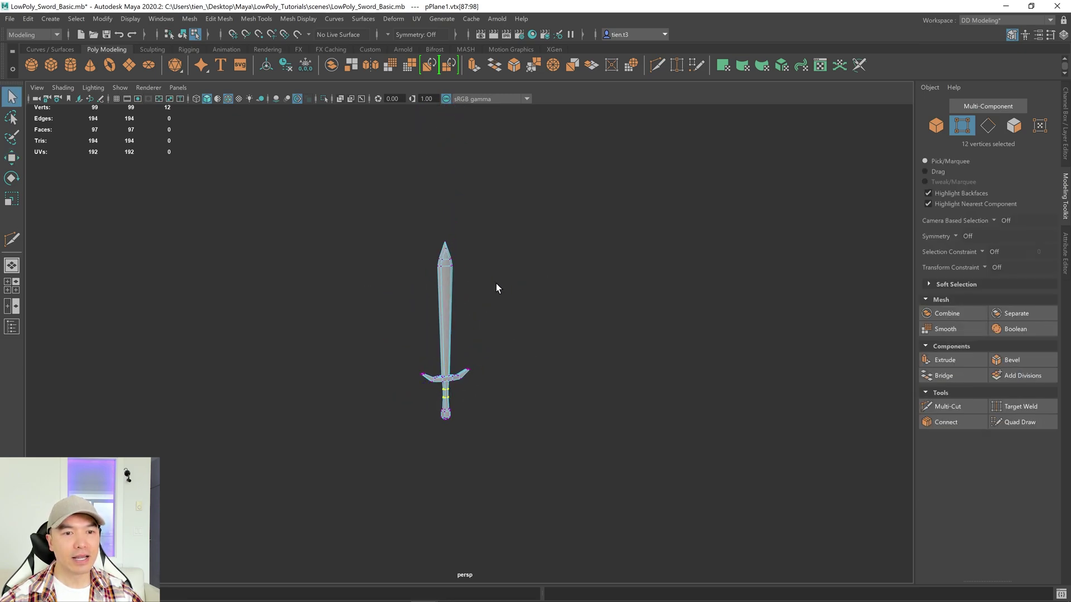
Return the sword to object mode, hide the Modeling Toolkit, and harden all of its edges.
key(F8)
scroll(569, 296, up, 3)
alt+drag(569, 296, 610, 348)
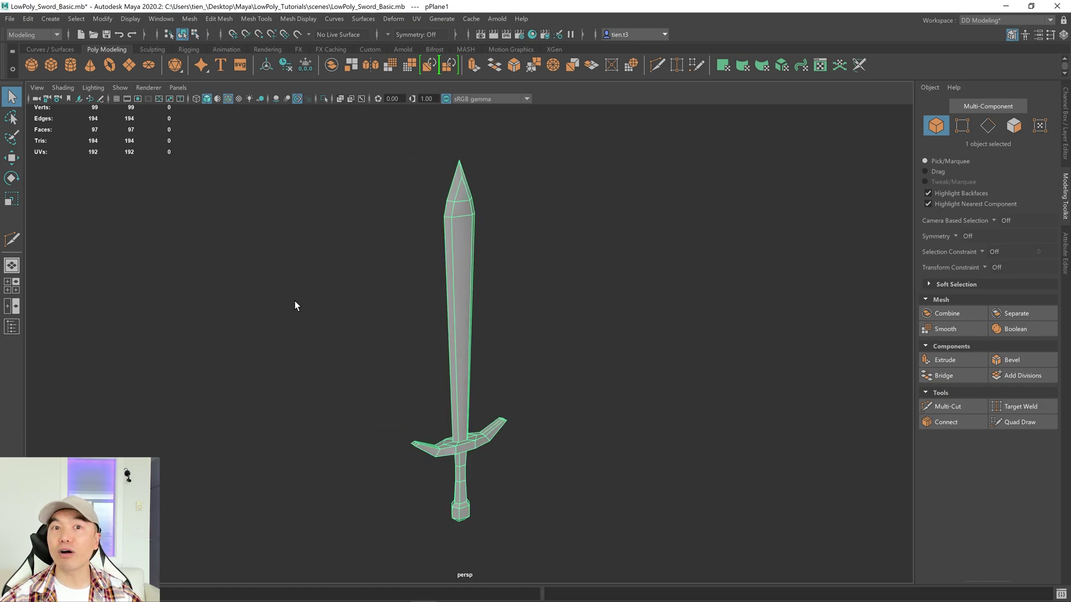
click(1066, 198)
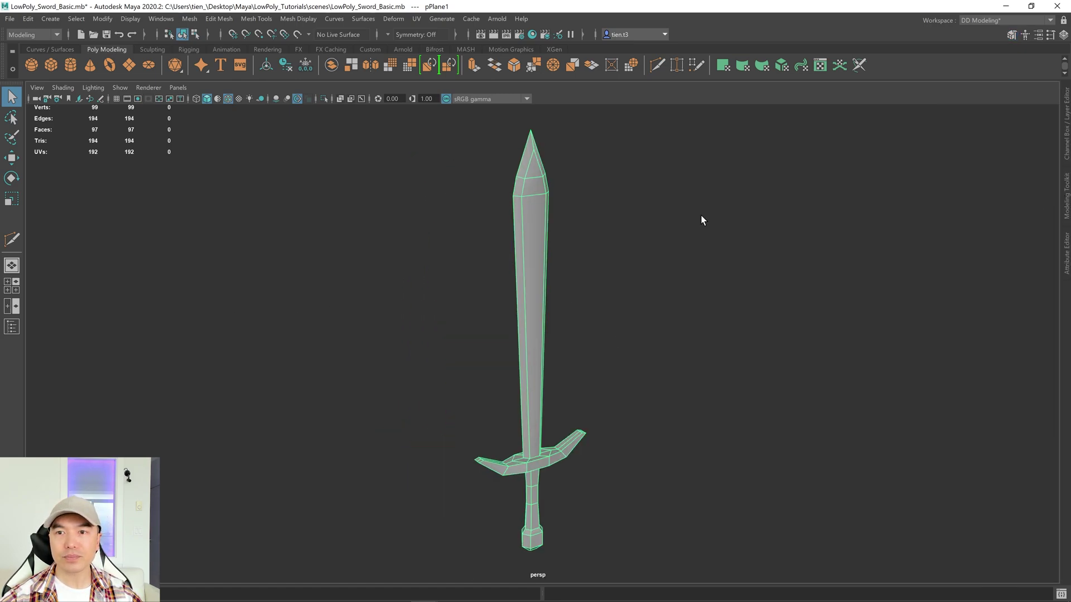
click(289, 21)
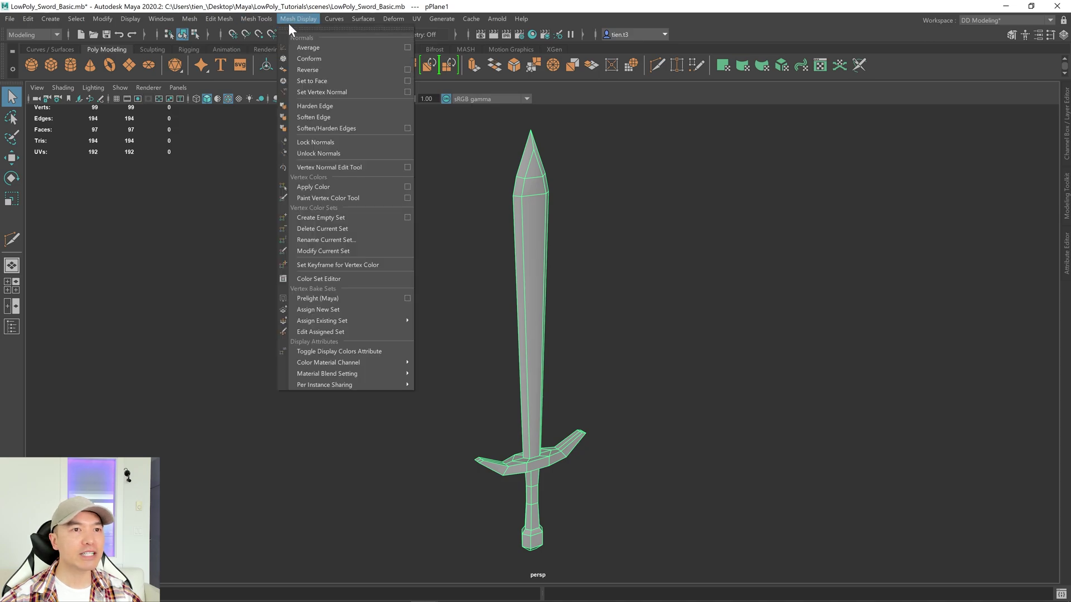
click(327, 116)
alt+middle_drag(581, 279, 497, 262)
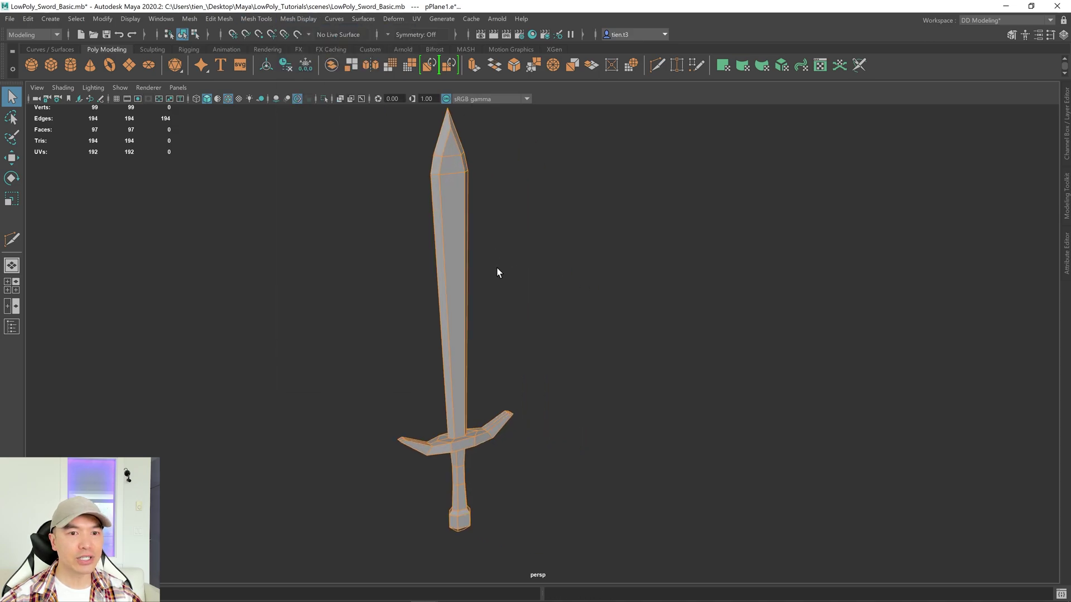
Examine the faceted shading of the blade, guard, handle and pommel from several angles.
alt+drag(531, 296, 503, 284)
alt+drag(480, 320, 443, 281)
alt+middle_drag(443, 280, 522, 237)
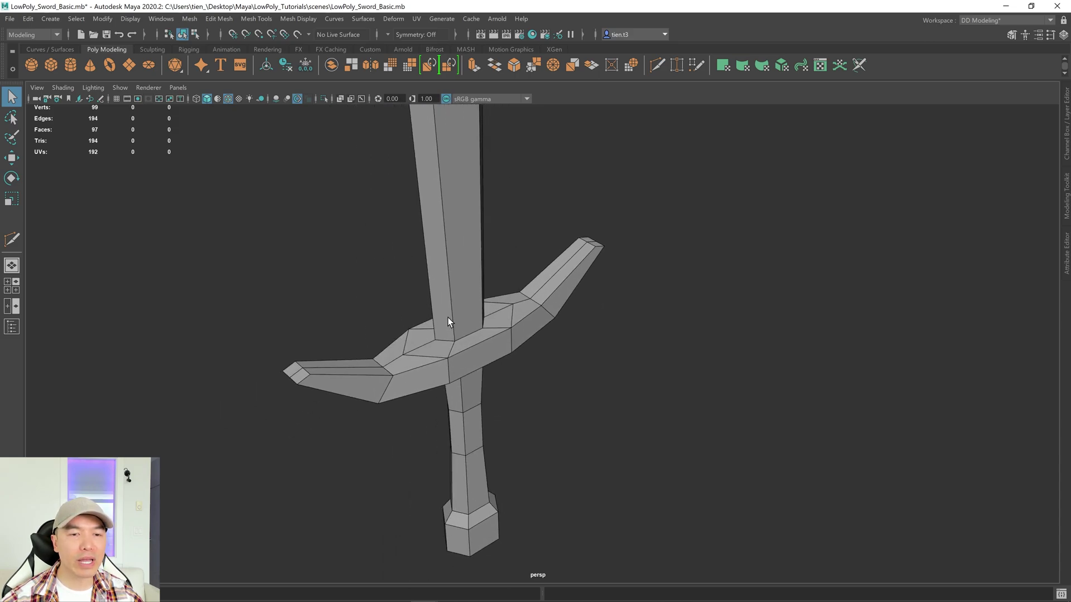
alt+drag(366, 358, 395, 354)
alt+middle_drag(394, 354, 442, 327)
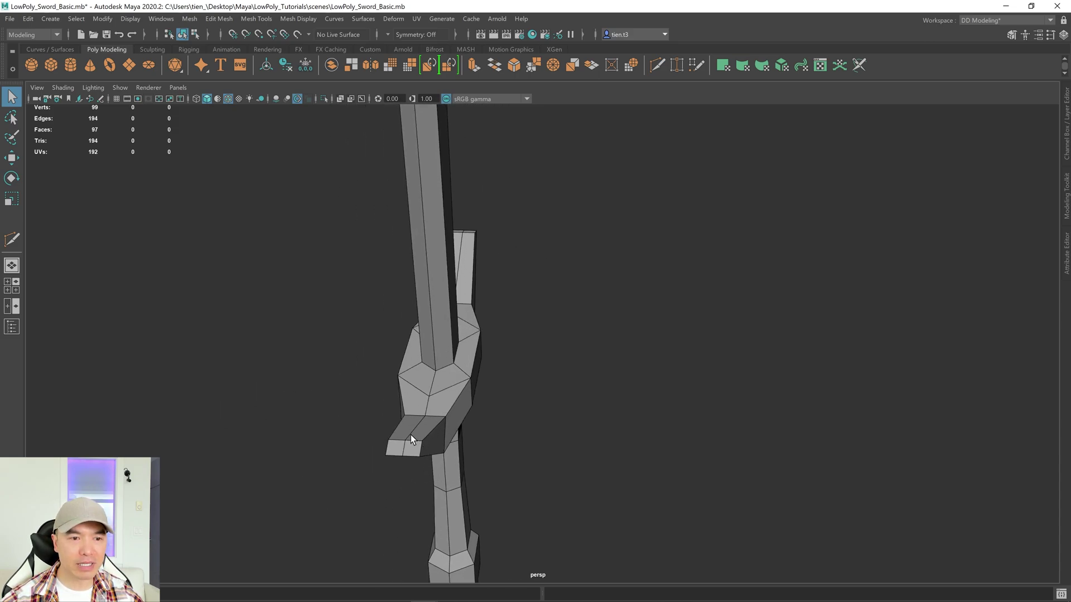
alt+drag(399, 453, 402, 447)
alt+middle_drag(402, 447, 320, 411)
alt+drag(457, 432, 487, 373)
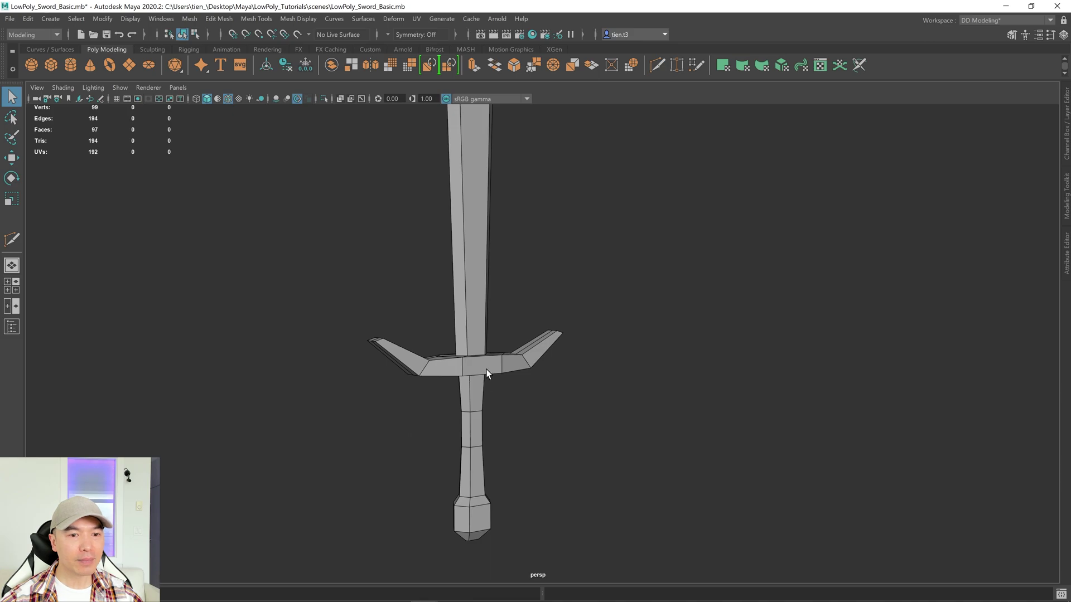
alt+drag(266, 197, 370, 319)
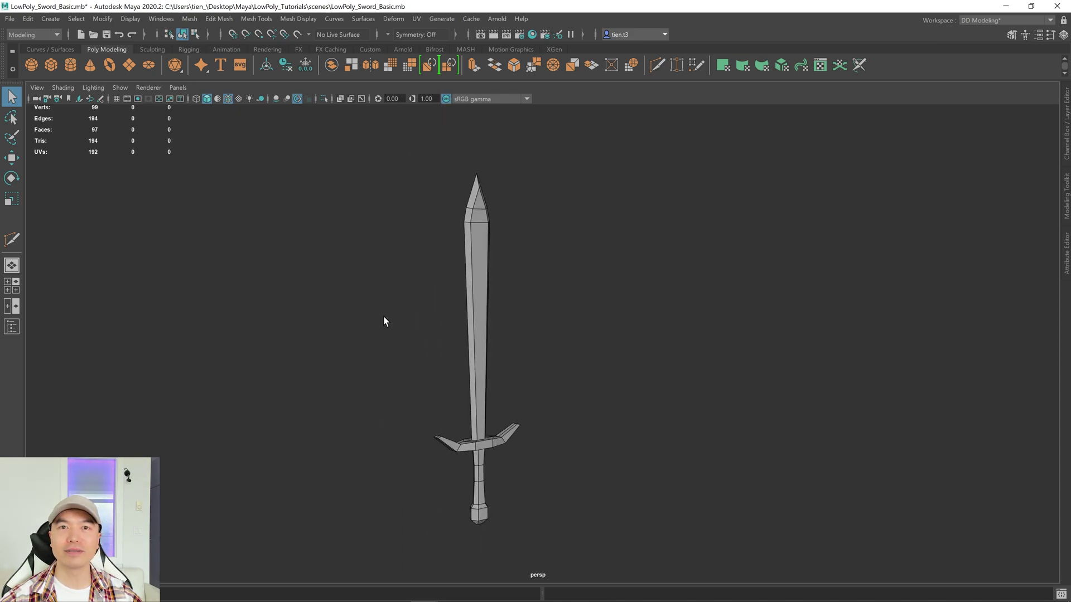